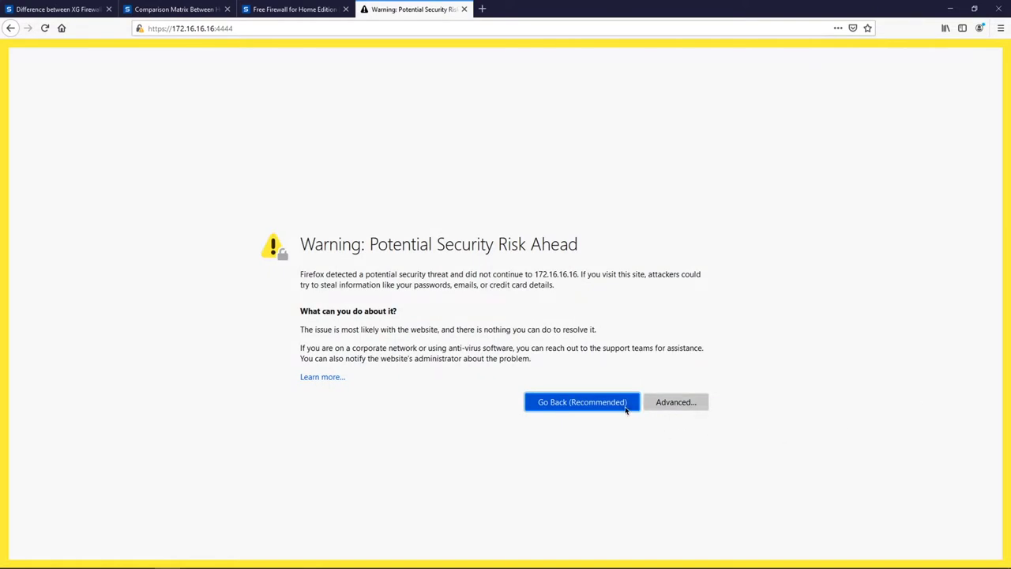
Accept the certificate risk so the setup welcome page loads at 172.16.16.16:4444.
left_click(673, 403)
scroll(551, 540, "down", 2)
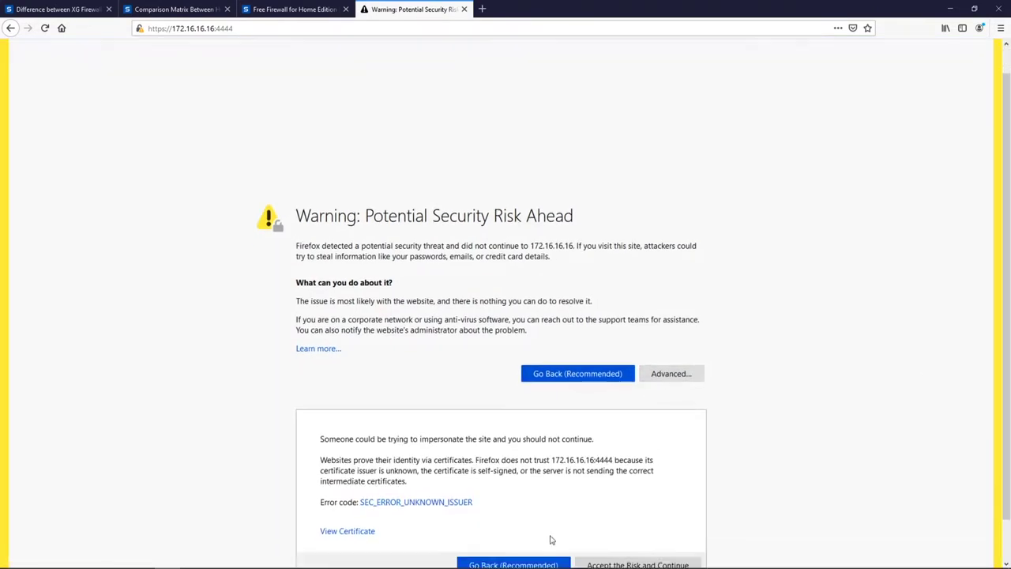
left_click(666, 520)
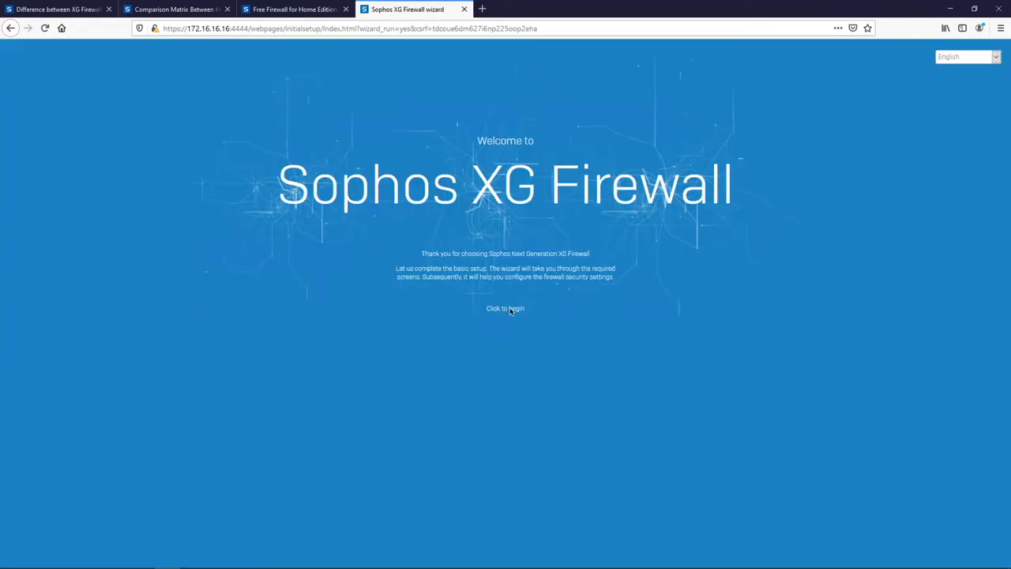
Start the wizard, enter and confirm the new admin password, accept the EULA, and continue.
left_click(508, 312)
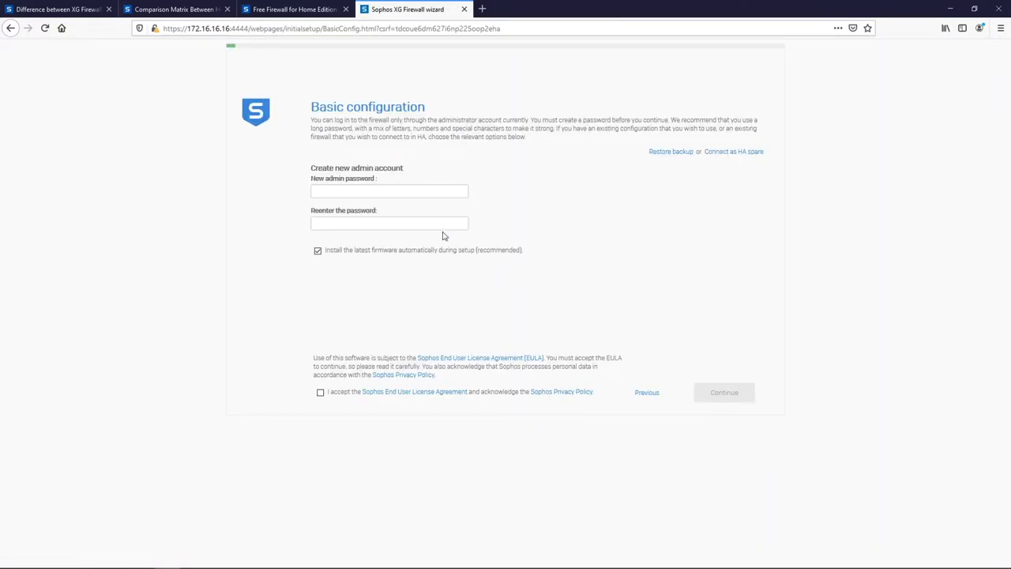
left_click(405, 193)
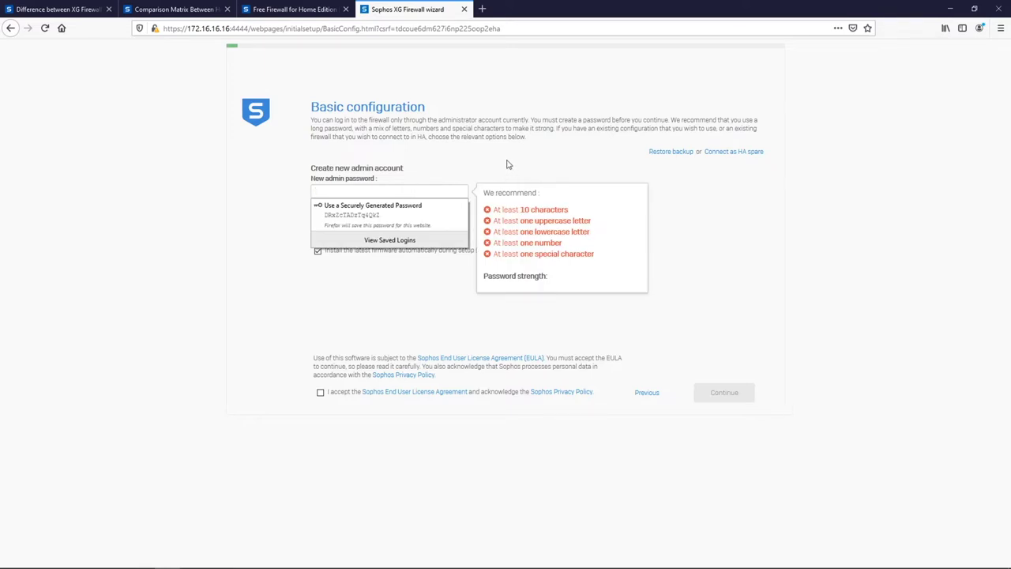
left_click(410, 193)
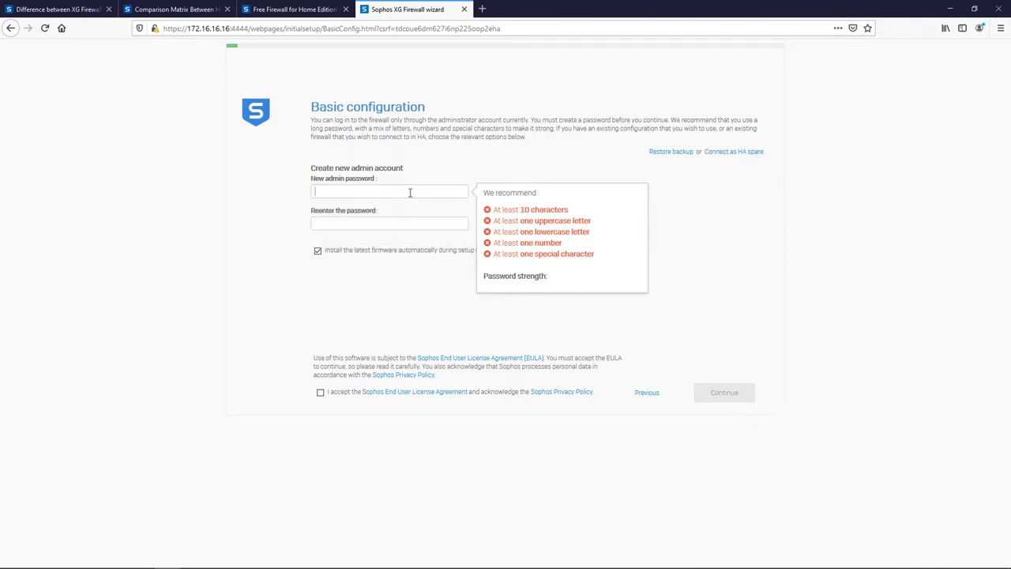
type("Sophos@12345")
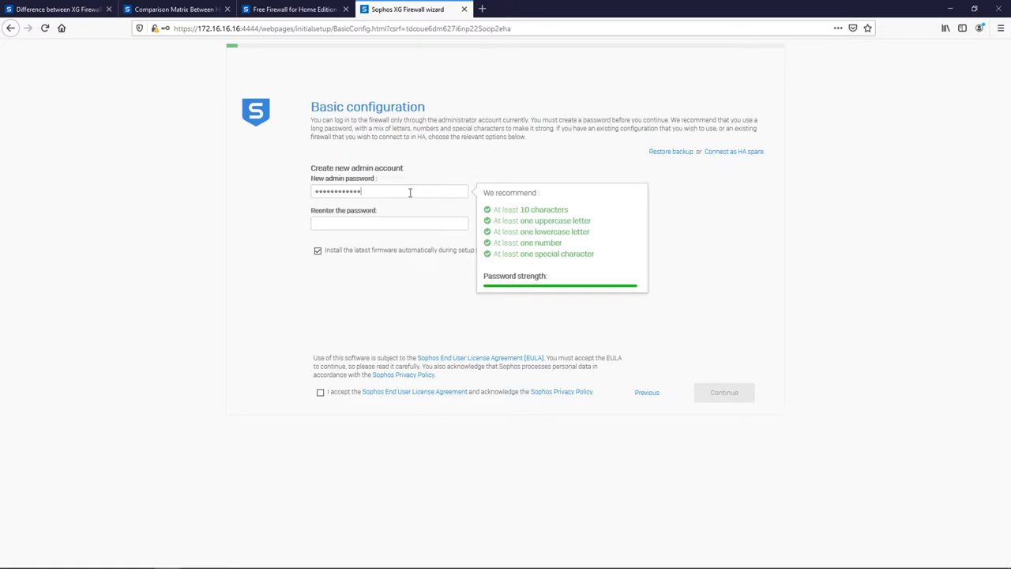
left_click(398, 222)
type("S")
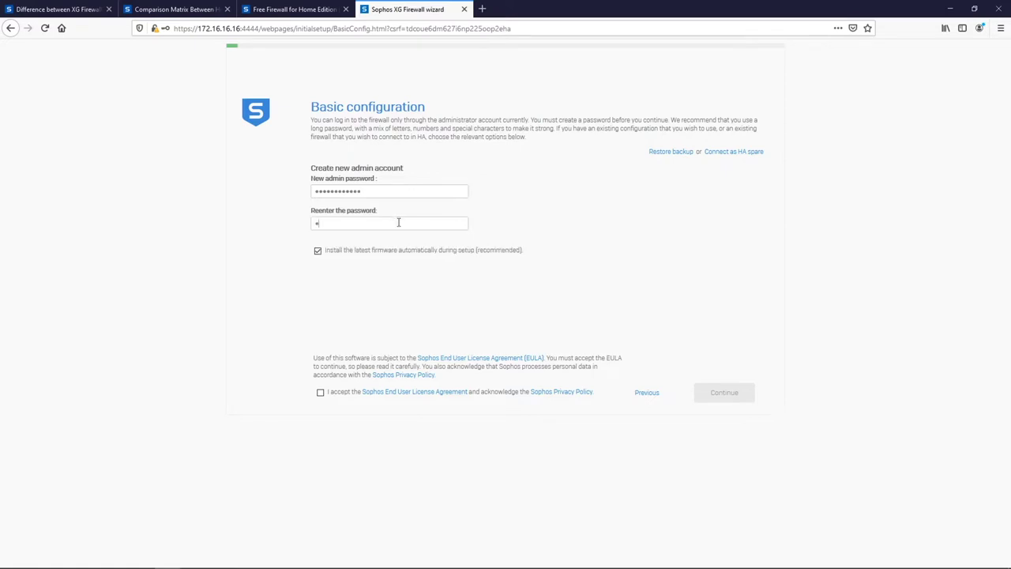
type("ophos@12345")
left_click(338, 392)
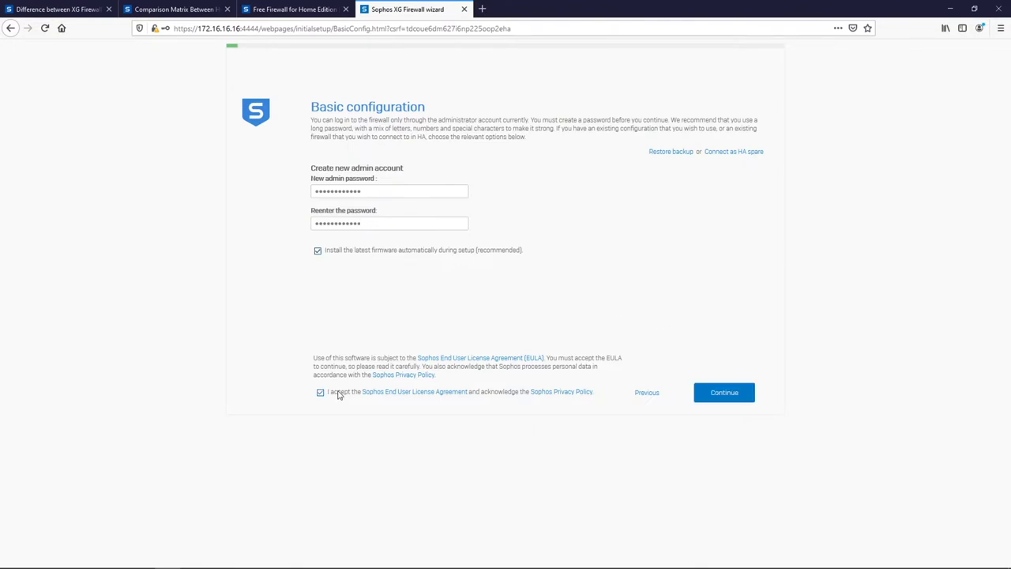
left_click(713, 392)
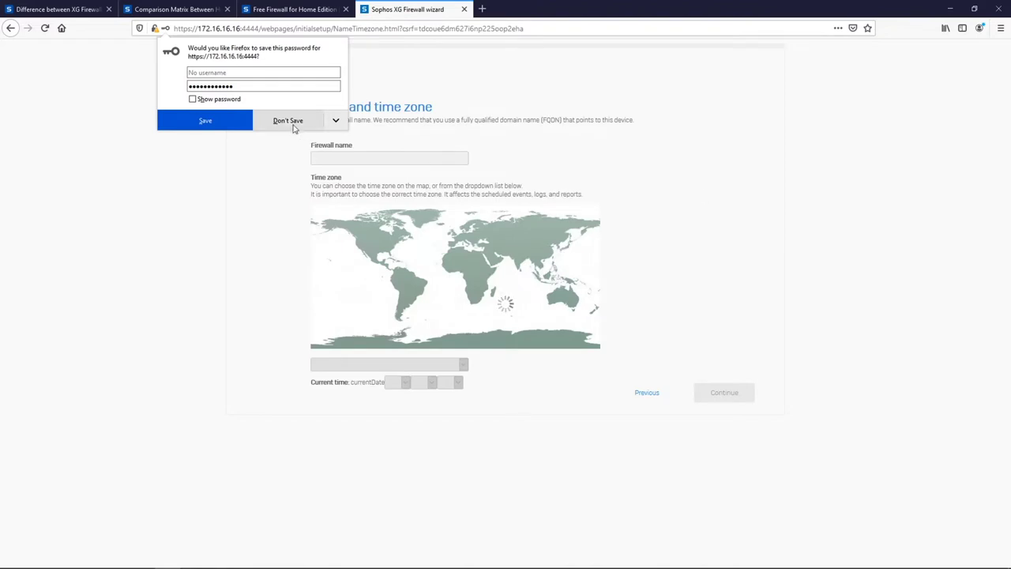
Decline saving the browser password, confirm the America/Toronto time zone, and paste the existing serial number.
left_click(289, 121)
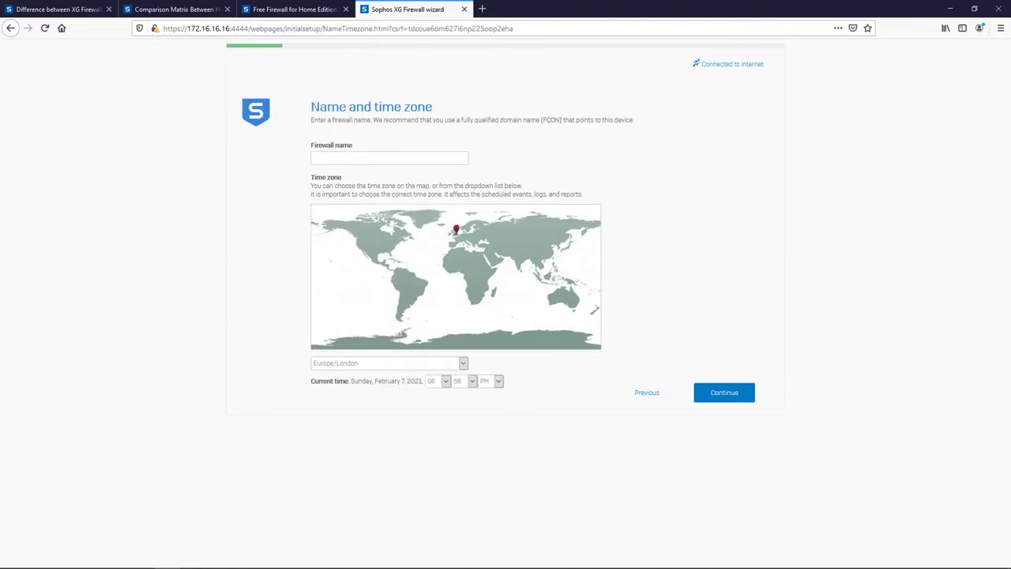
left_click(725, 395)
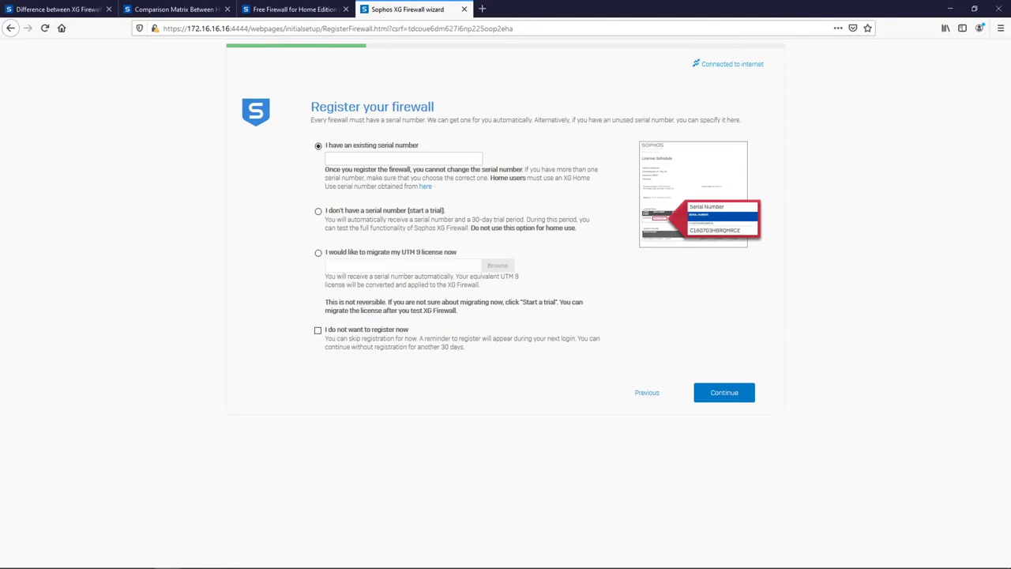
key("ctrl+v")
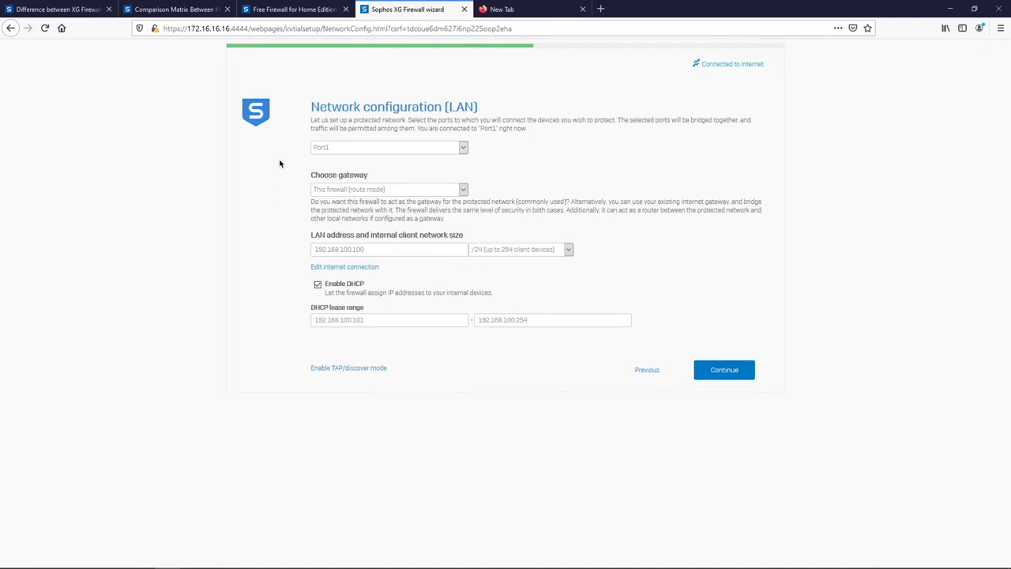
Keep Port1 as the LAN port with the firewall as gateway in route mode.
left_click(344, 148)
left_click(524, 181)
left_click(426, 190)
left_click(568, 185)
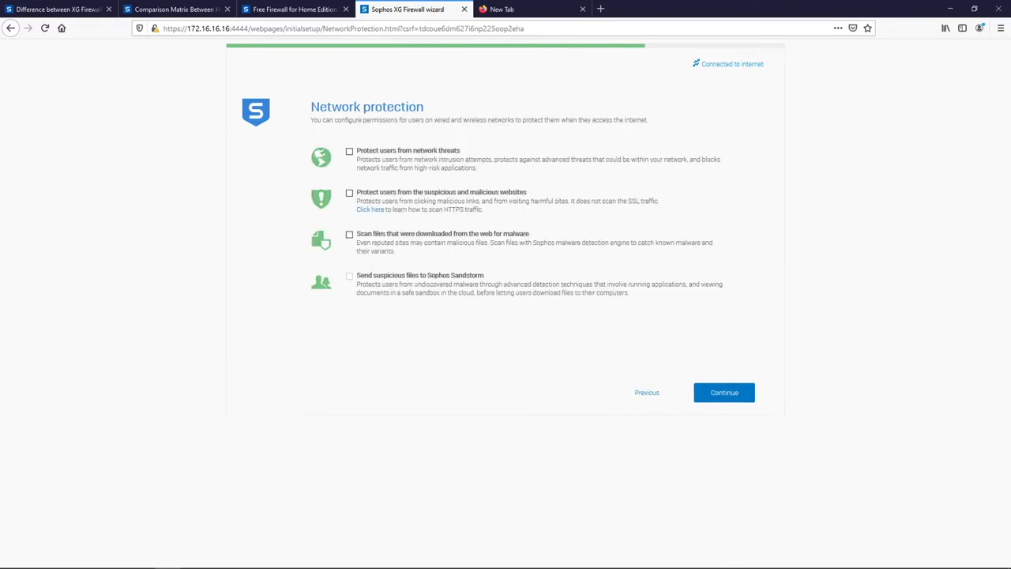
Enable protection from network threats and malicious websites, then continue the wizard to finish.
left_click(350, 152)
left_click(350, 193)
left_click(727, 393)
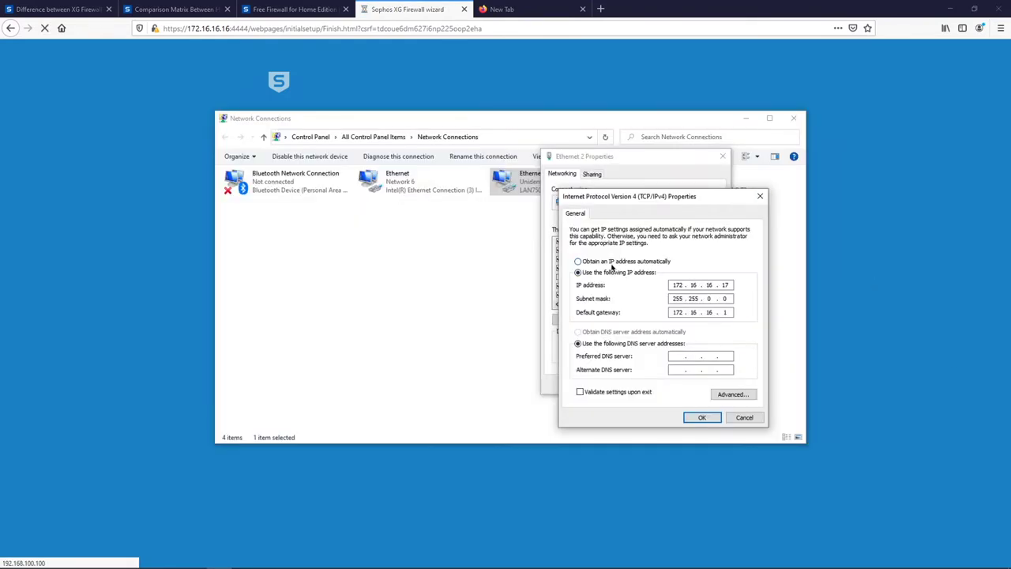
Set the Ethernet adapter's IPv4 to obtain both IP and DNS server addresses automatically.
left_click(612, 263)
left_click(606, 332)
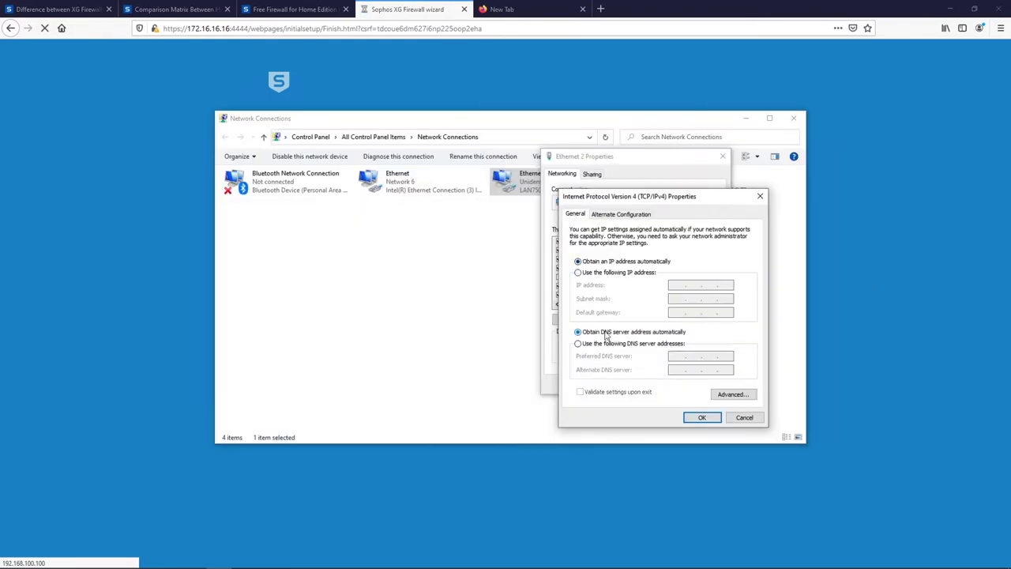
left_click(702, 417)
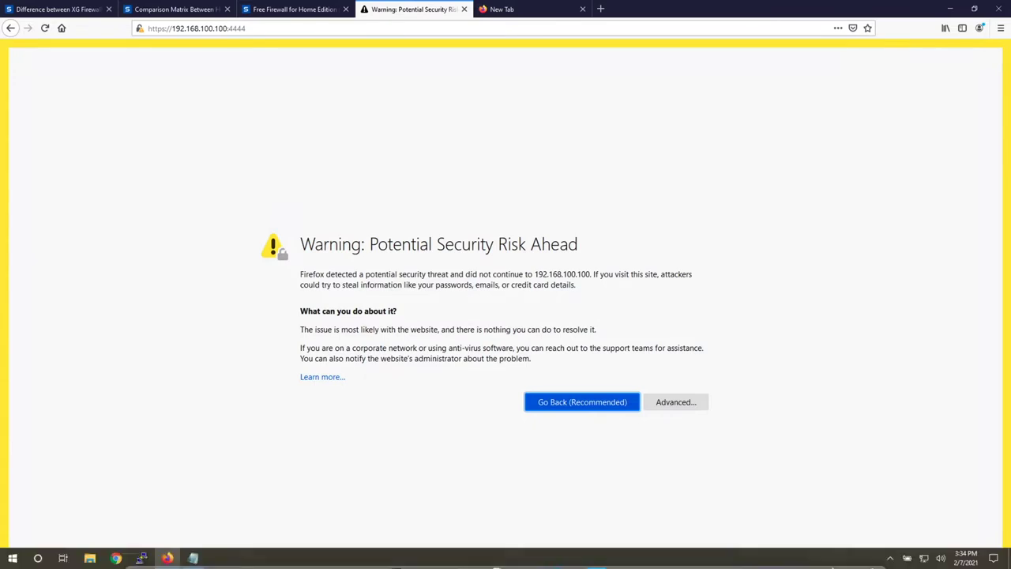
Accept the certificate risk at 192.168.100.100:4444 and log in with the saved admin username.
left_click(674, 403)
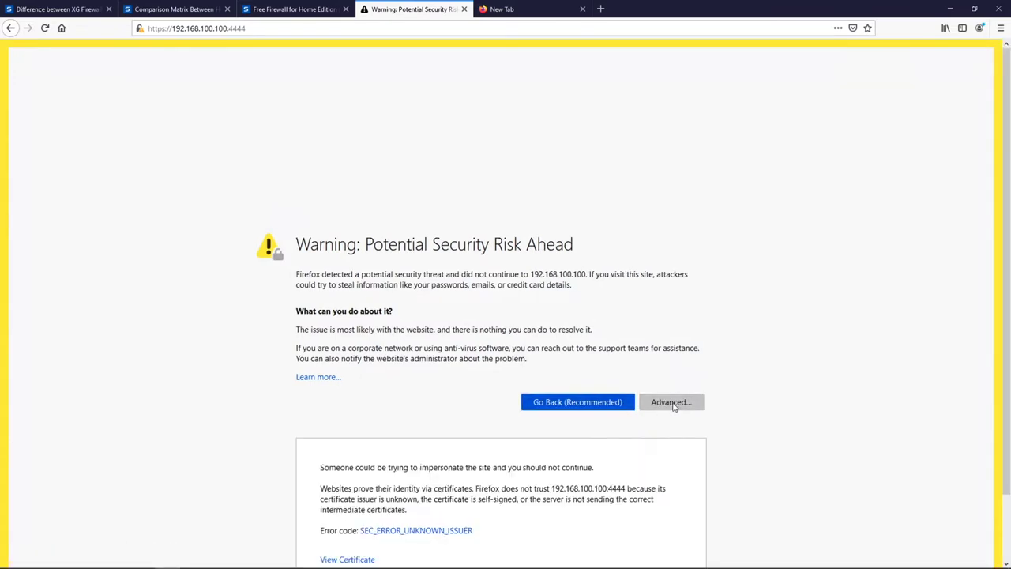
scroll(552, 494, "down", 2)
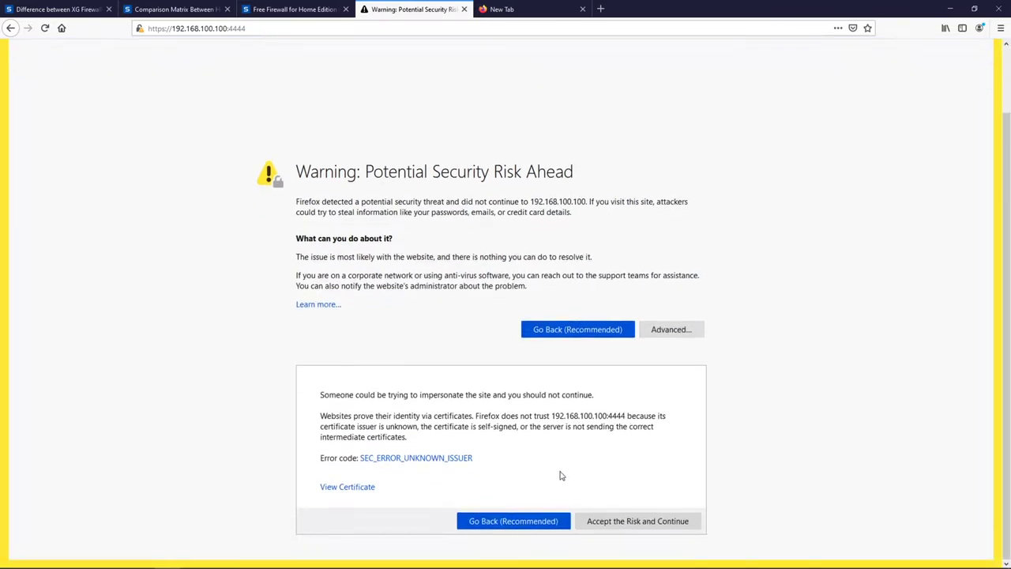
left_click(628, 523)
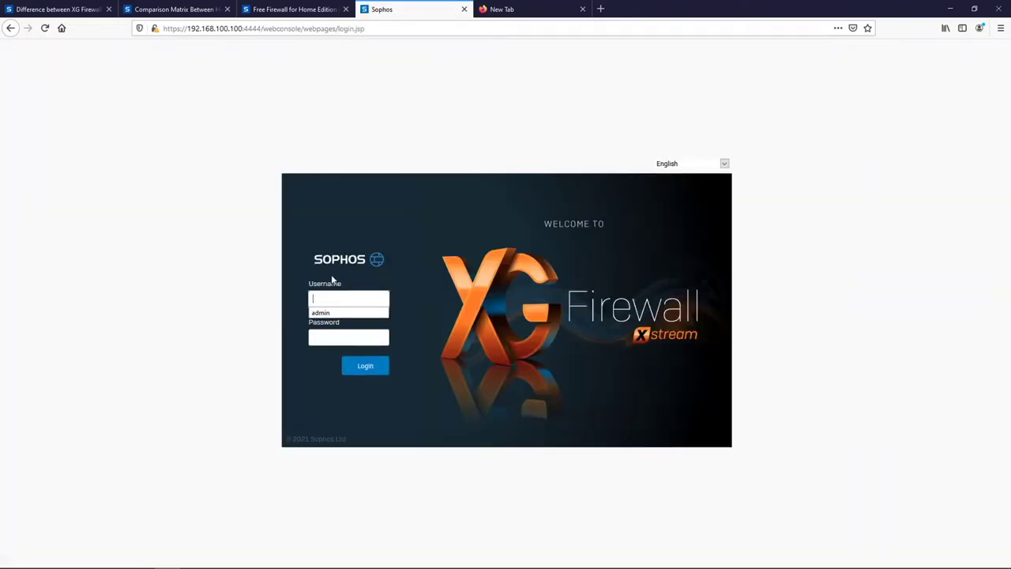
key("Down")
key("Return")
key("Return")
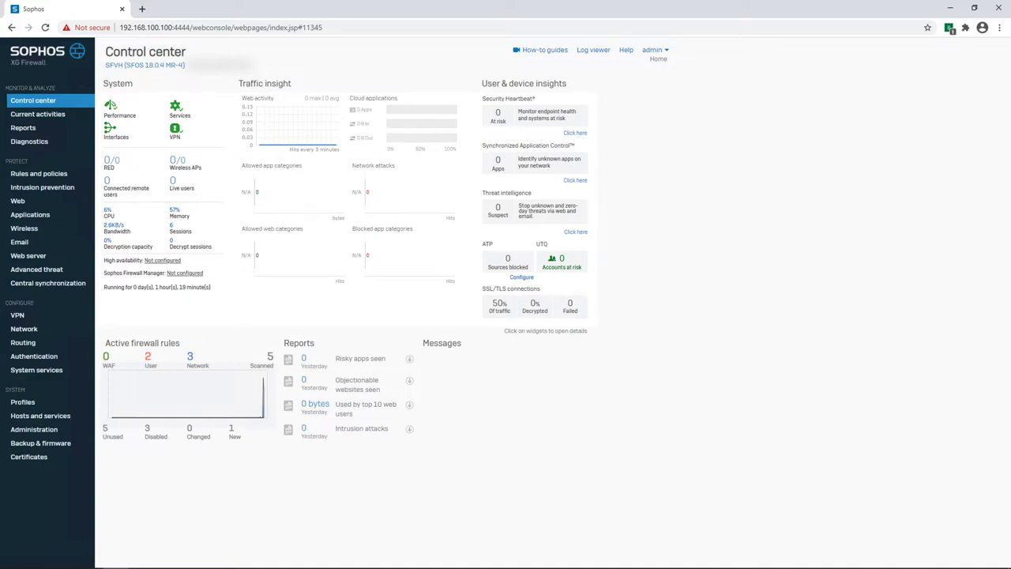
Go to Network under CONFIGURE to view the firewall's interfaces.
left_click(23, 329)
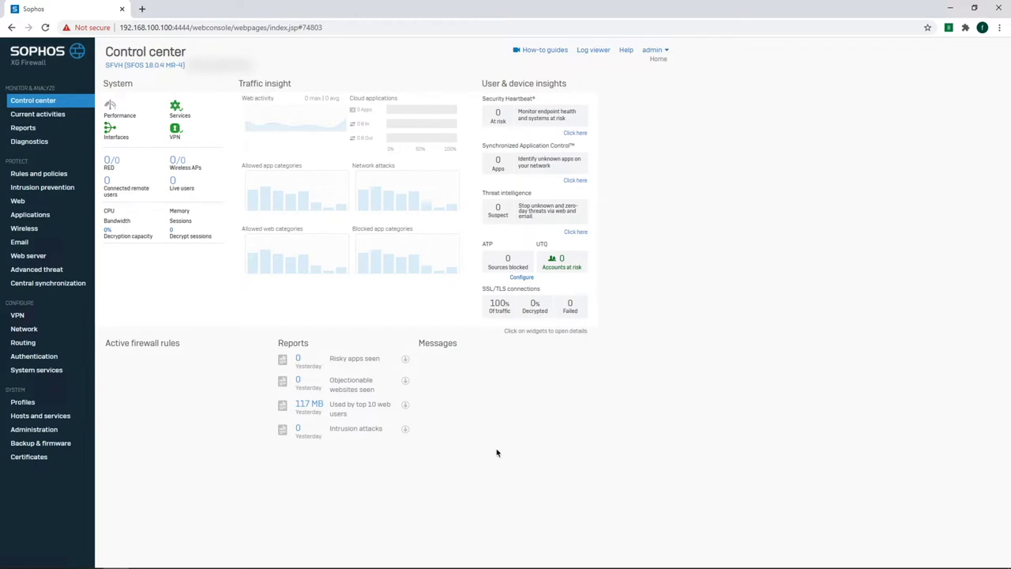
left_click(23, 330)
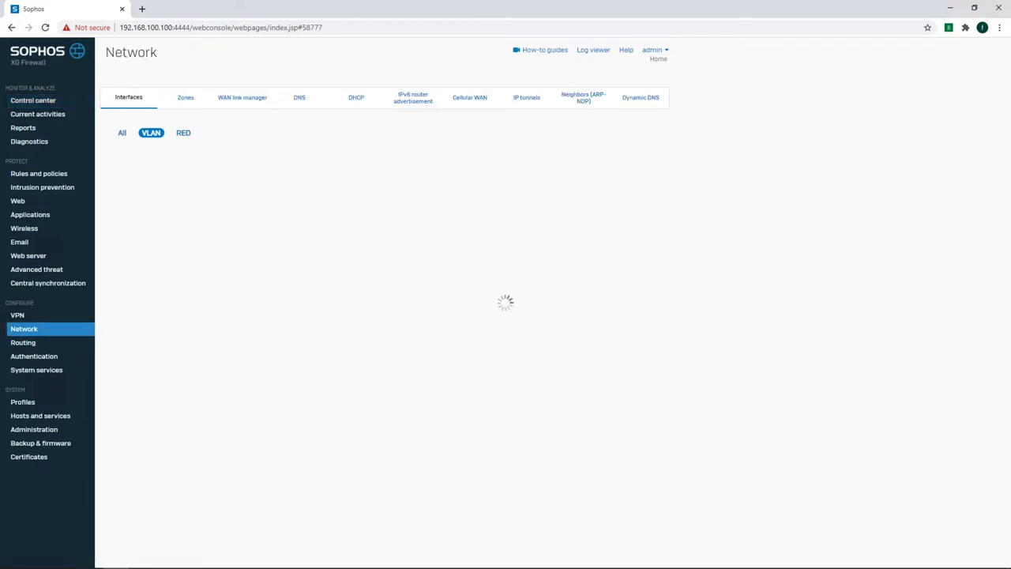
Show the Zones list and cancel adding a new zone.
left_click(188, 103)
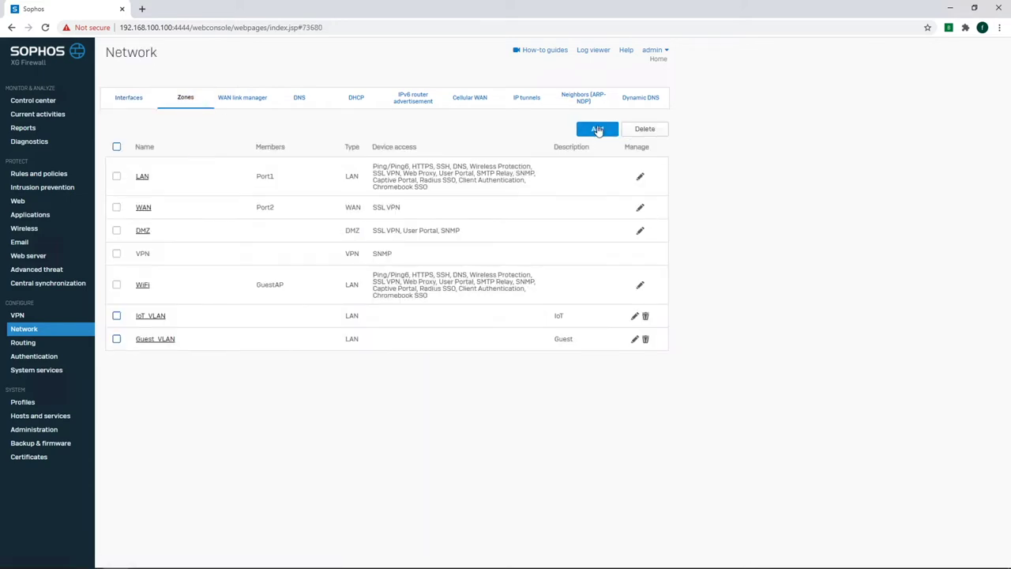
left_click(598, 129)
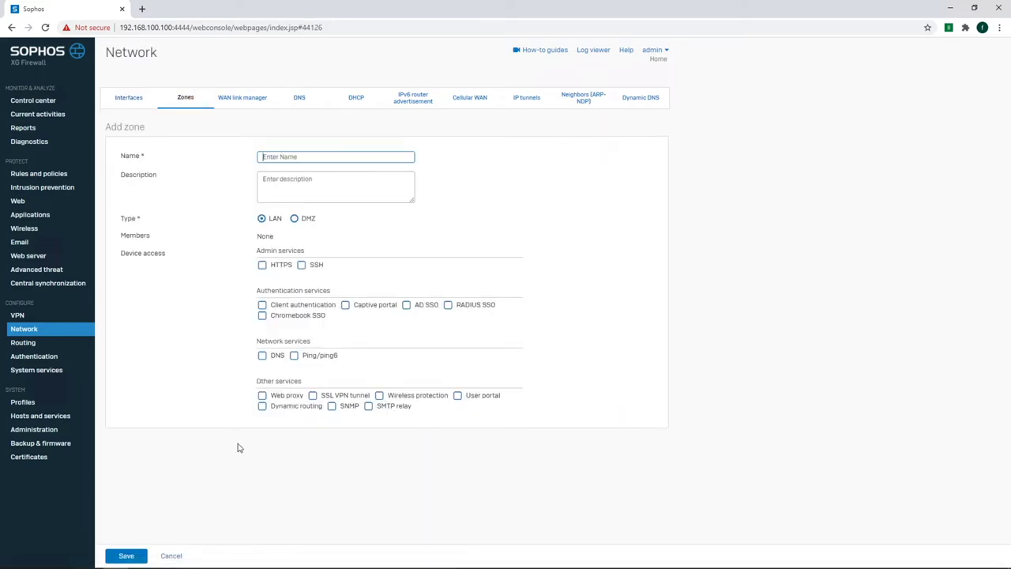
mouse_move(181, 553)
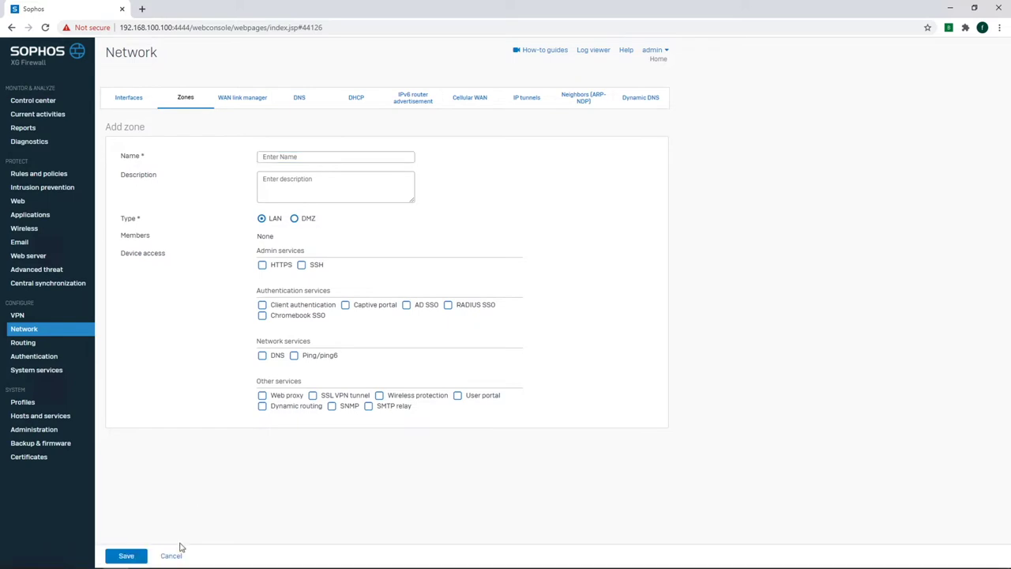
left_click(172, 554)
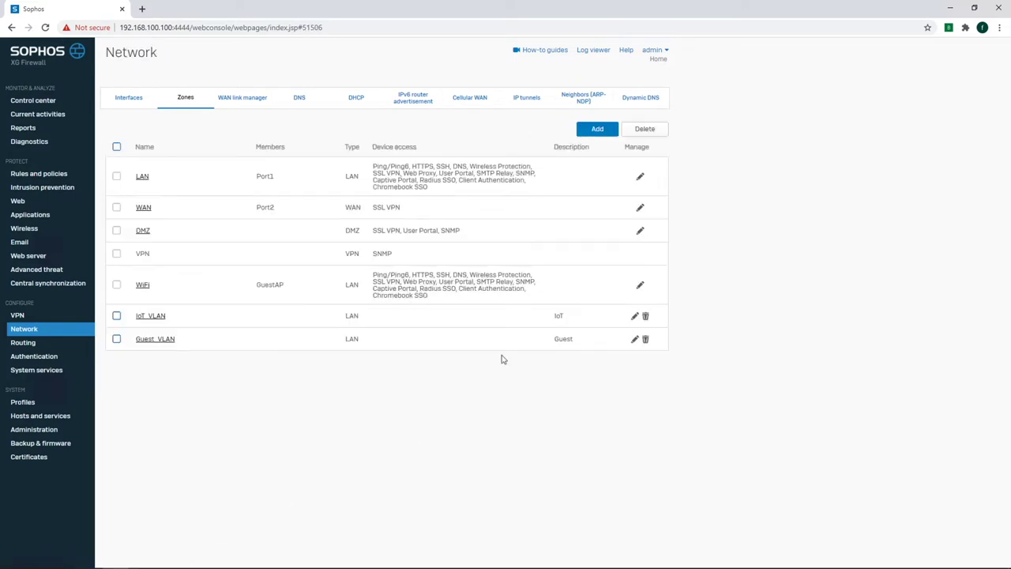
Inspect the IoT_VLAN and Guest_VLAN zones without changes, then switch to the empty VLAN interfaces list.
left_click(634, 315)
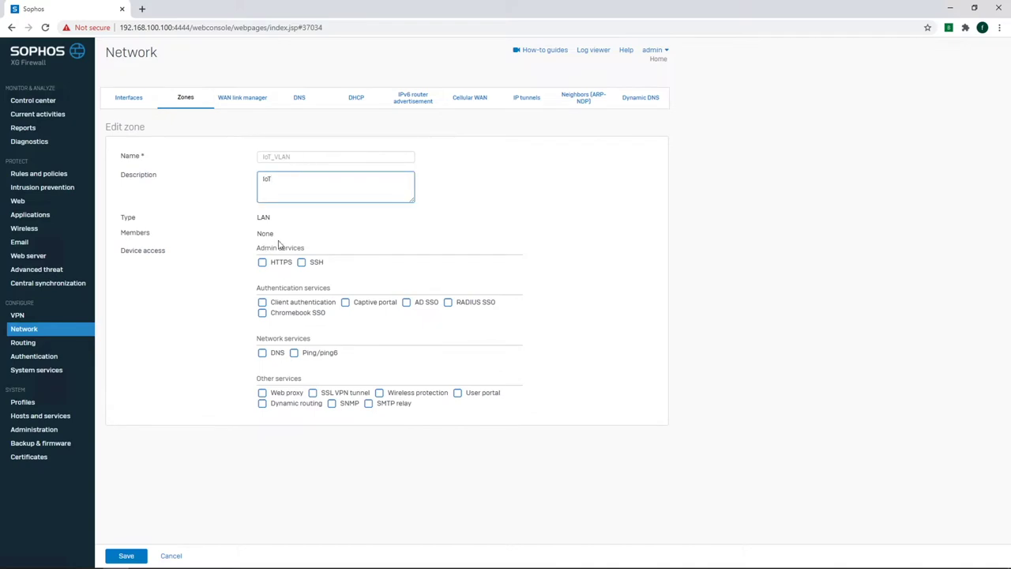
left_click(173, 557)
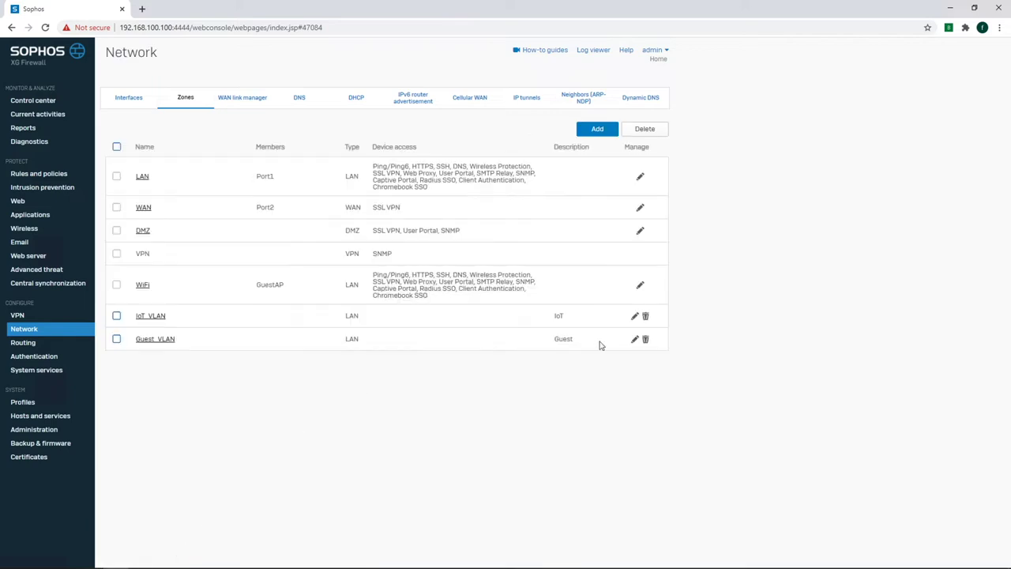
left_click(635, 340)
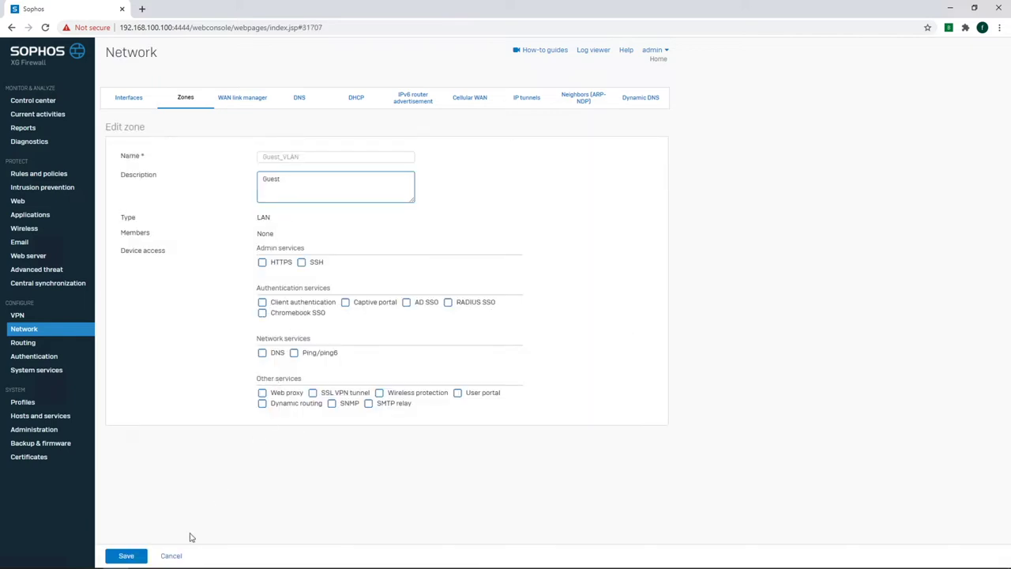
left_click(175, 555)
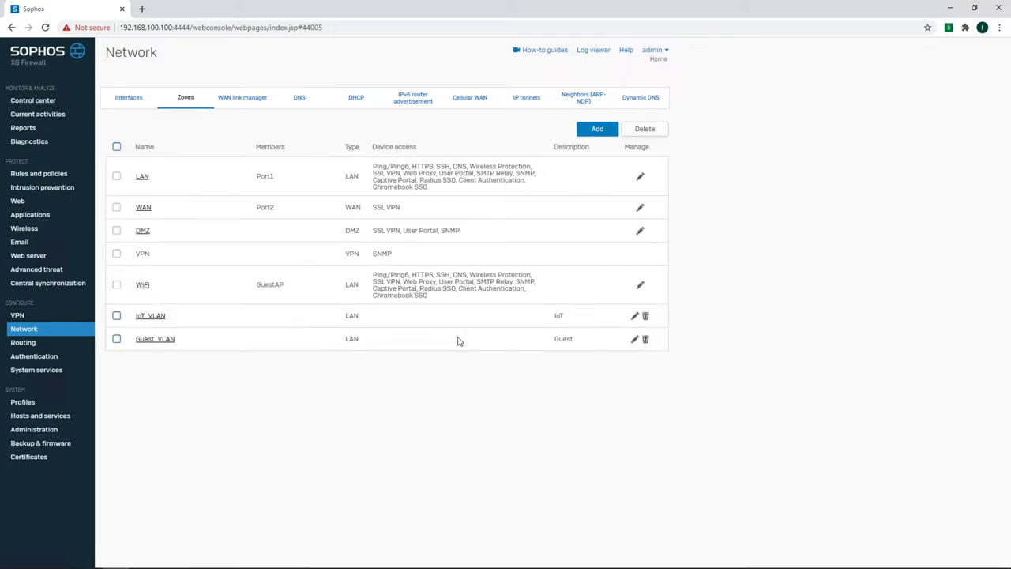
left_click(143, 98)
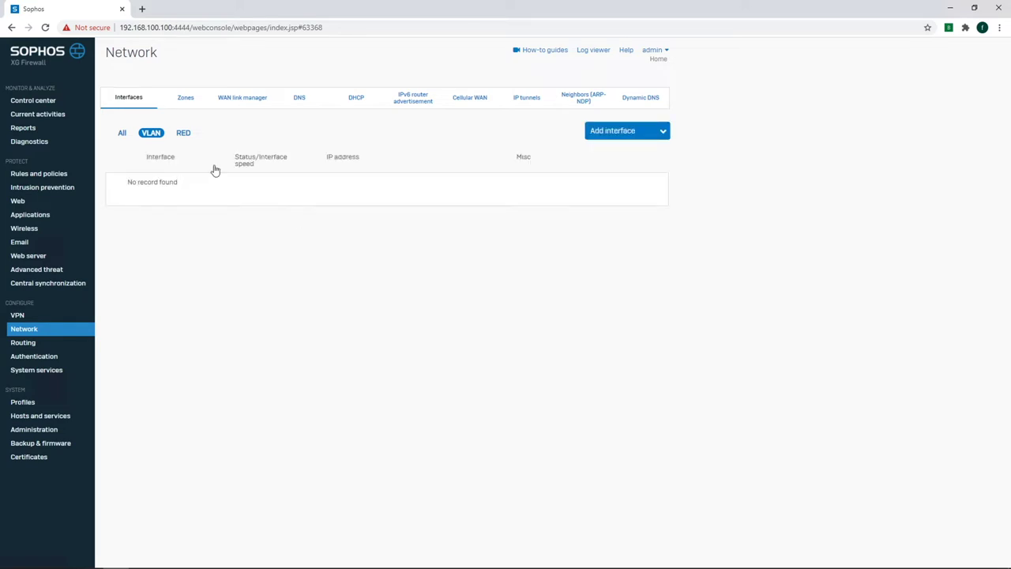
Add Port1 VLANs: IoT Vlan ID 200 at 192.168.200.100/24, Guest Vlan ID 172 at 172.172.172.100/24.
left_click(639, 131)
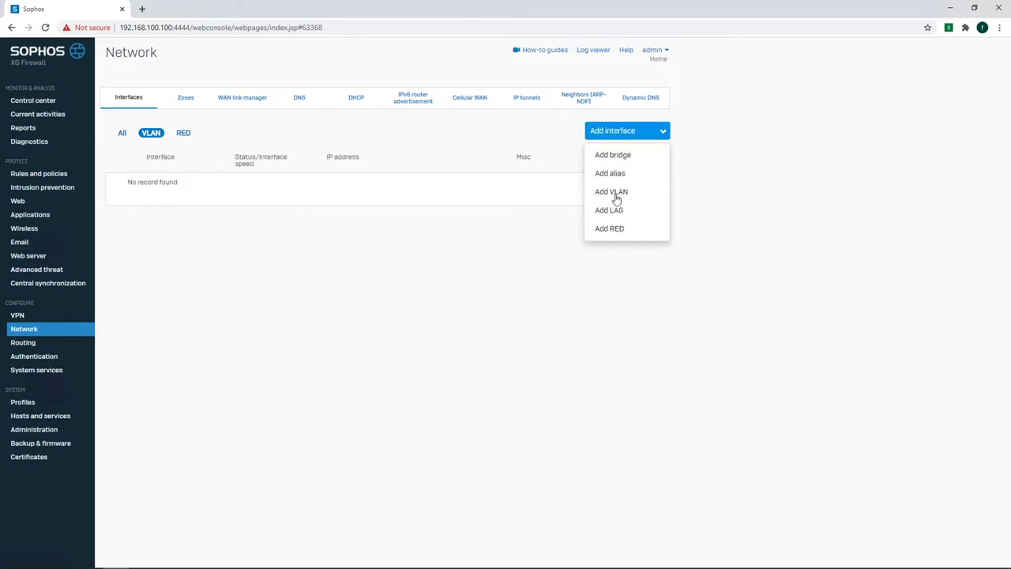
left_click(614, 195)
left_click(611, 132)
left_click(609, 191)
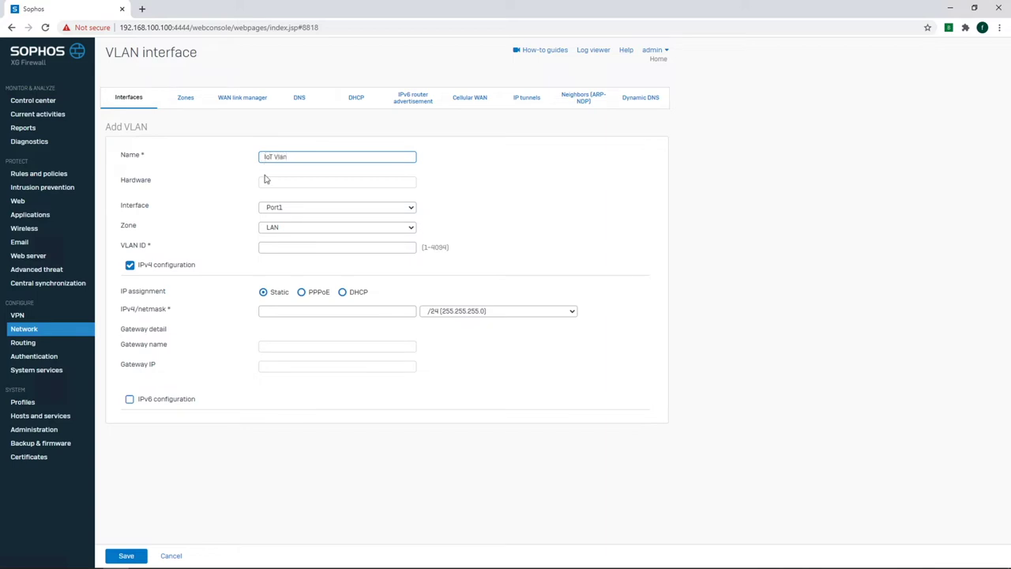
left_click(281, 247)
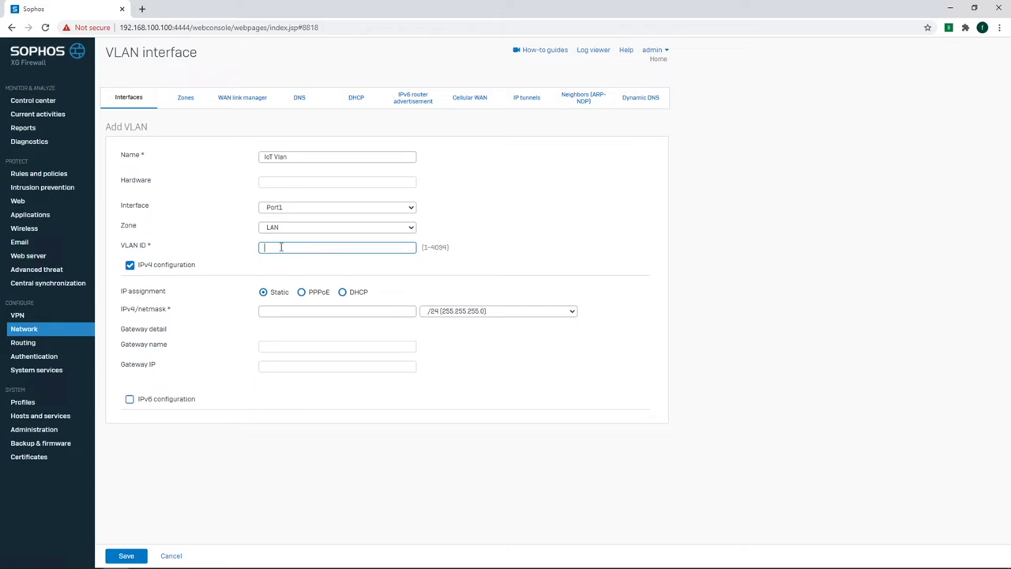
type("200")
left_click(282, 312)
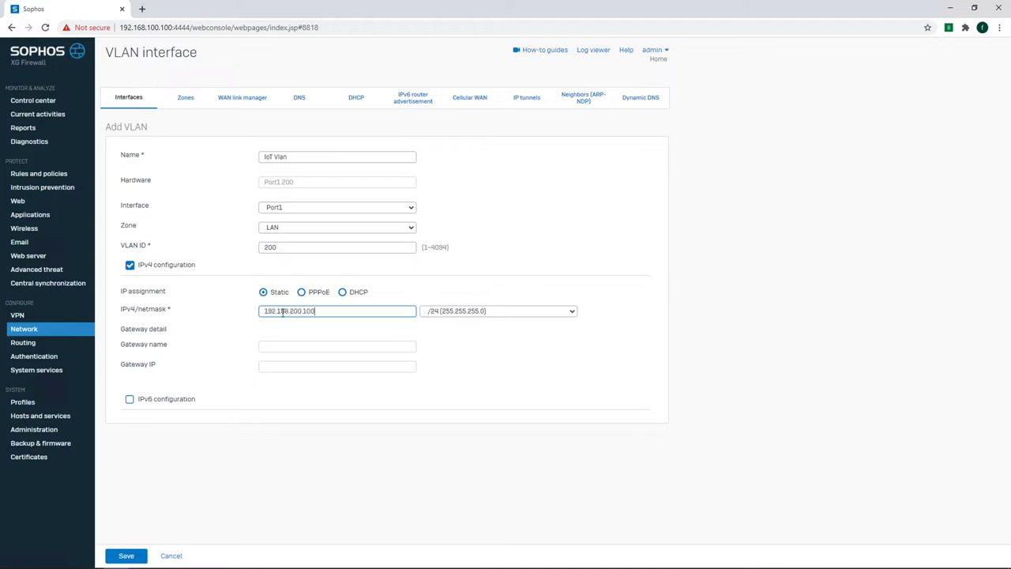
left_click(130, 555)
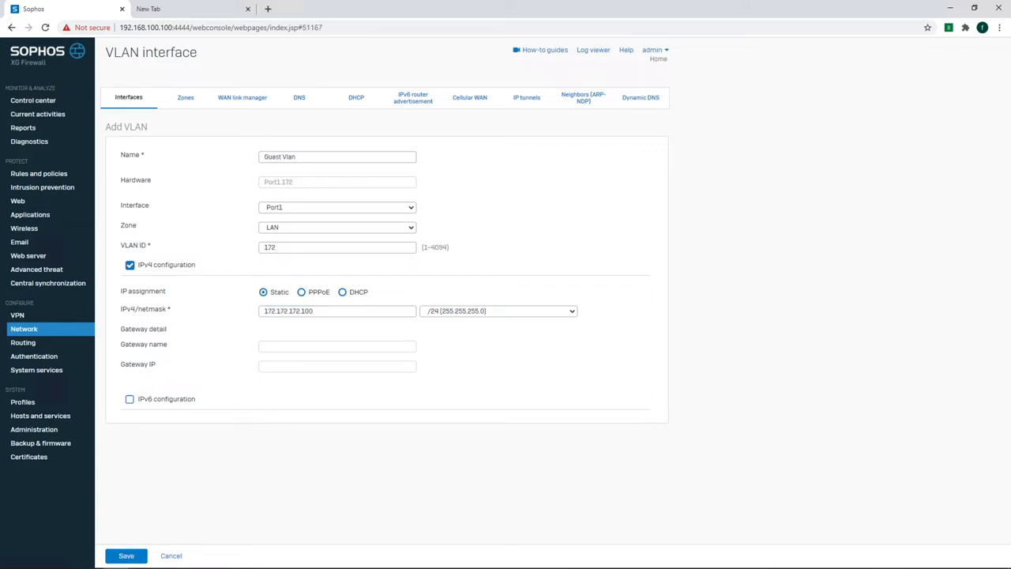
left_click(128, 555)
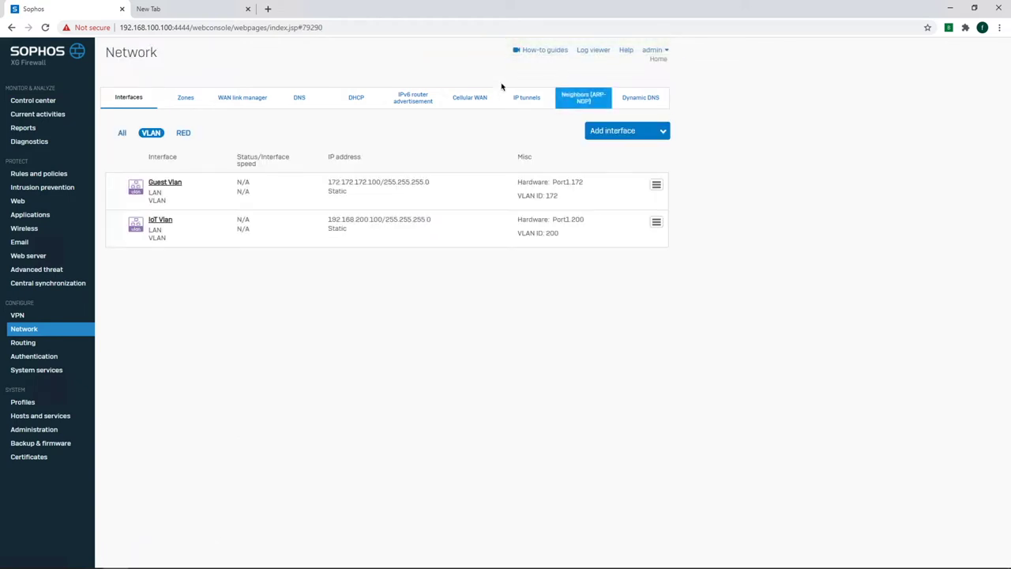
left_click(356, 97)
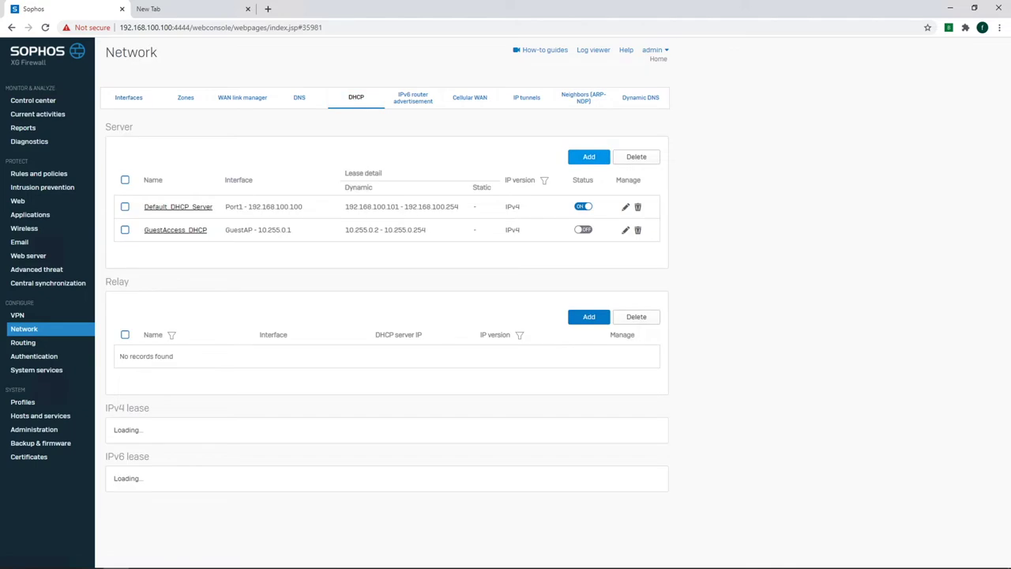
Create IoT DHCP Scope (192.168.200.101–250) and Guest DHCP Scope (172.172.172.101–250), then return to Interfaces.
left_click(598, 158)
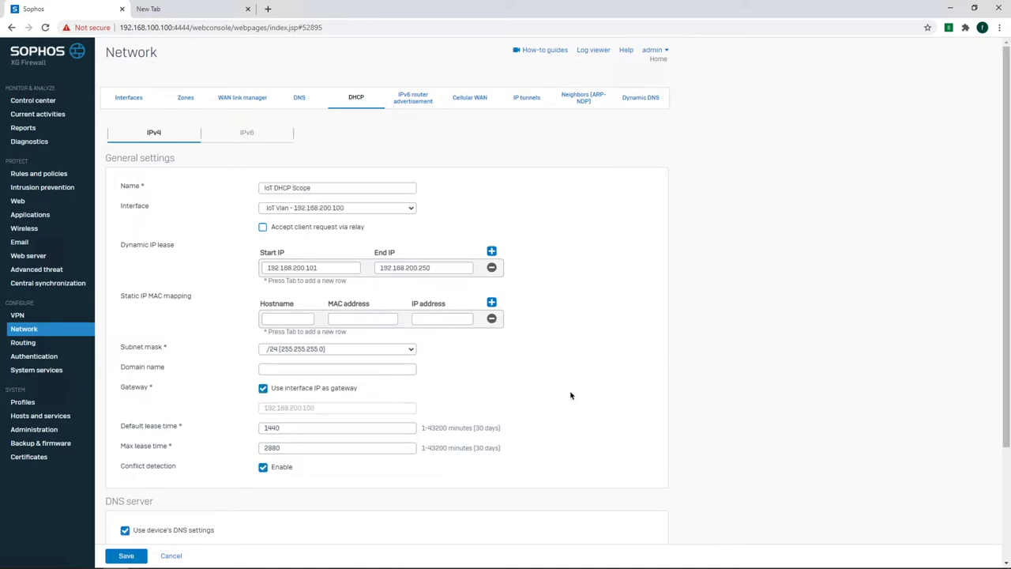
scroll(574, 397, "down", 2)
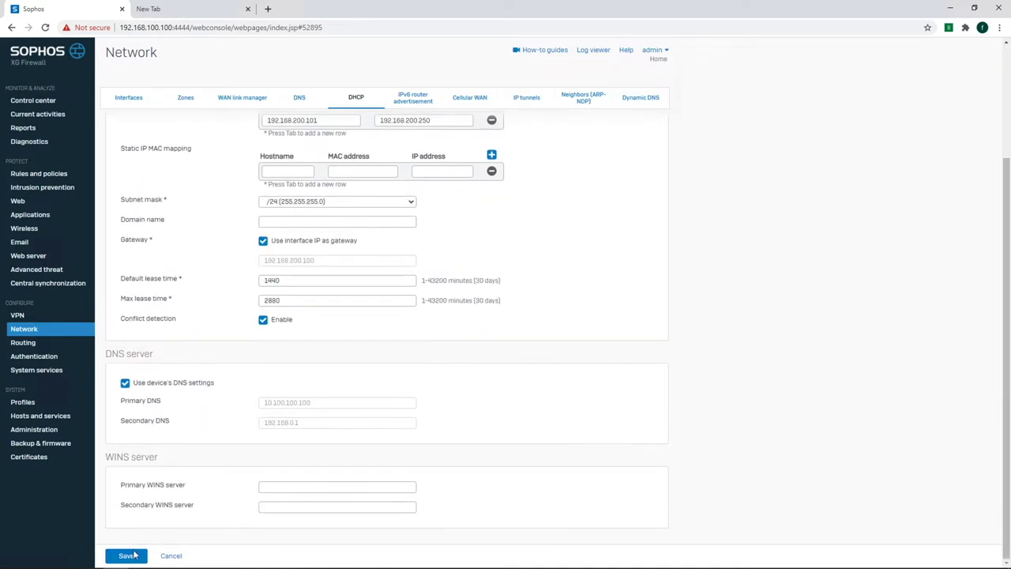
left_click(128, 555)
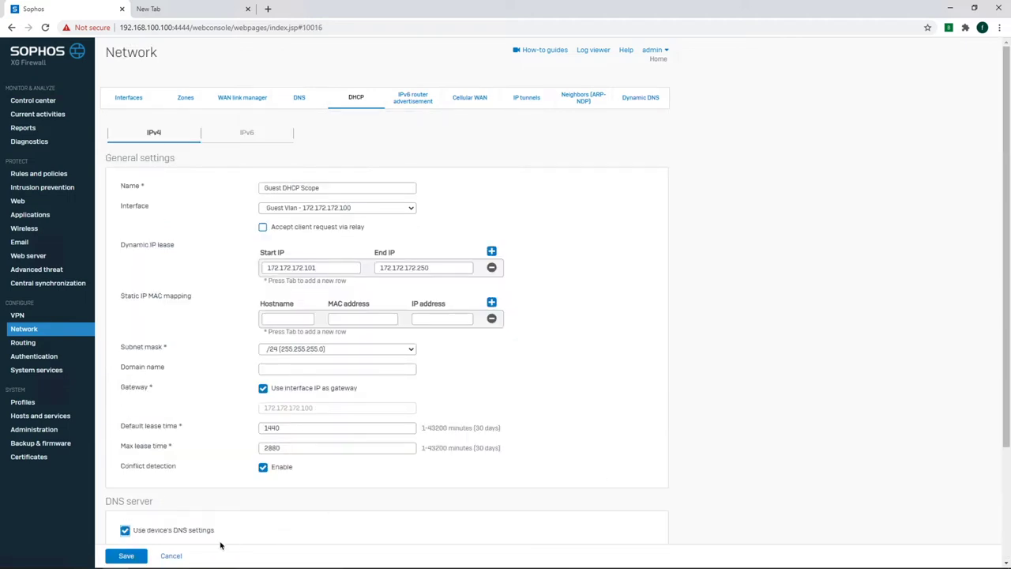
left_click(126, 555)
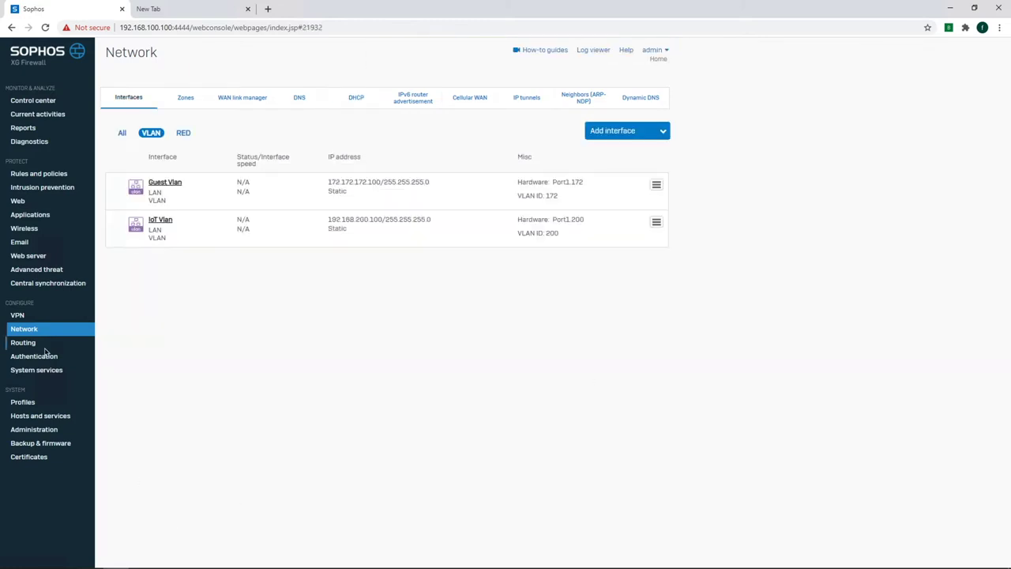
left_click(36, 329)
Move Guest Vlan into the Guest_VLAN zone and confirm the VLAN update.
left_click(657, 186)
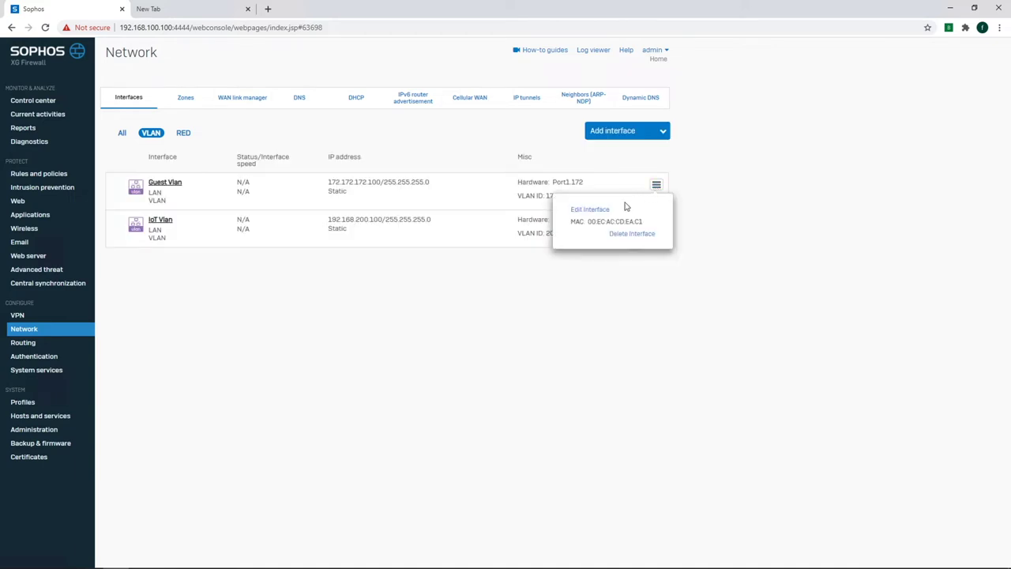
left_click(605, 213)
left_click(346, 223)
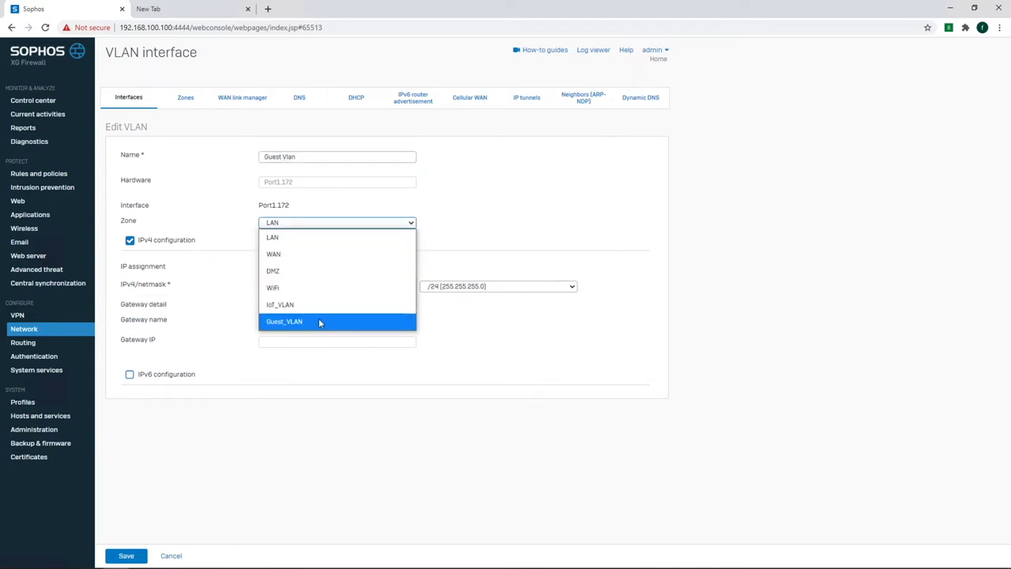
left_click(319, 321)
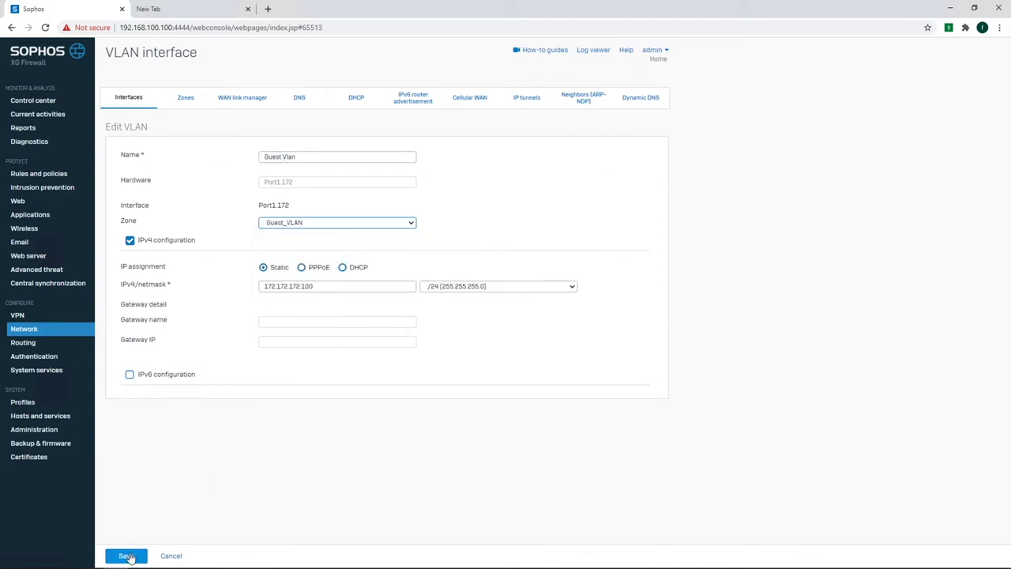
left_click(133, 555)
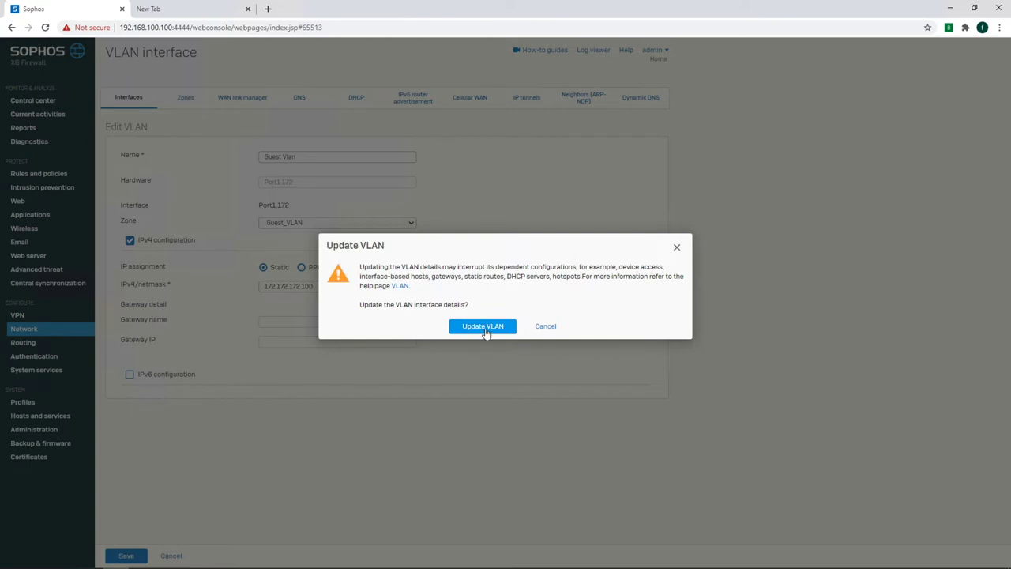
left_click(483, 327)
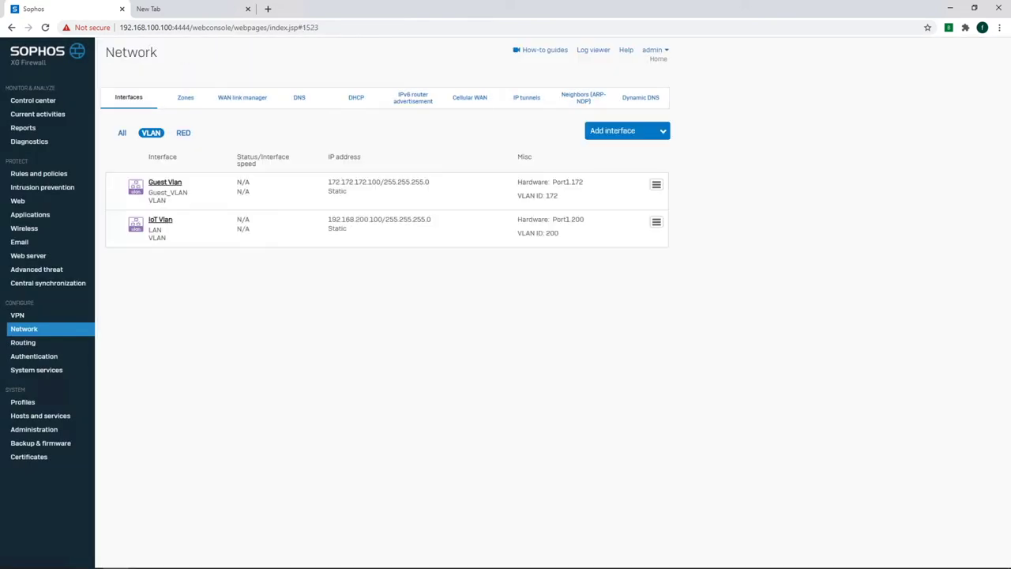
Move IoT Vlan into the IoT_VLAN zone and confirm the VLAN update.
left_click(656, 222)
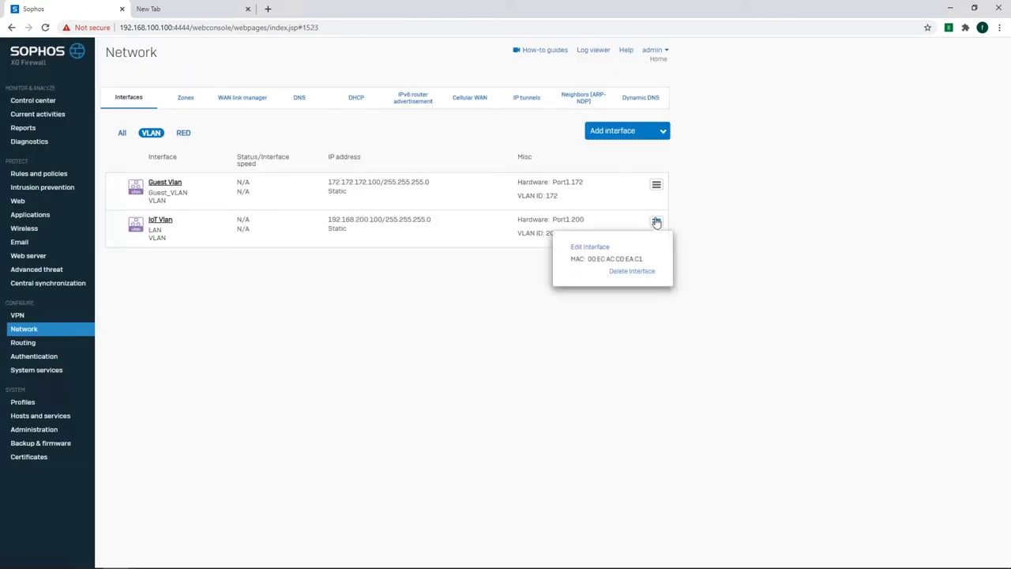
left_click(604, 251)
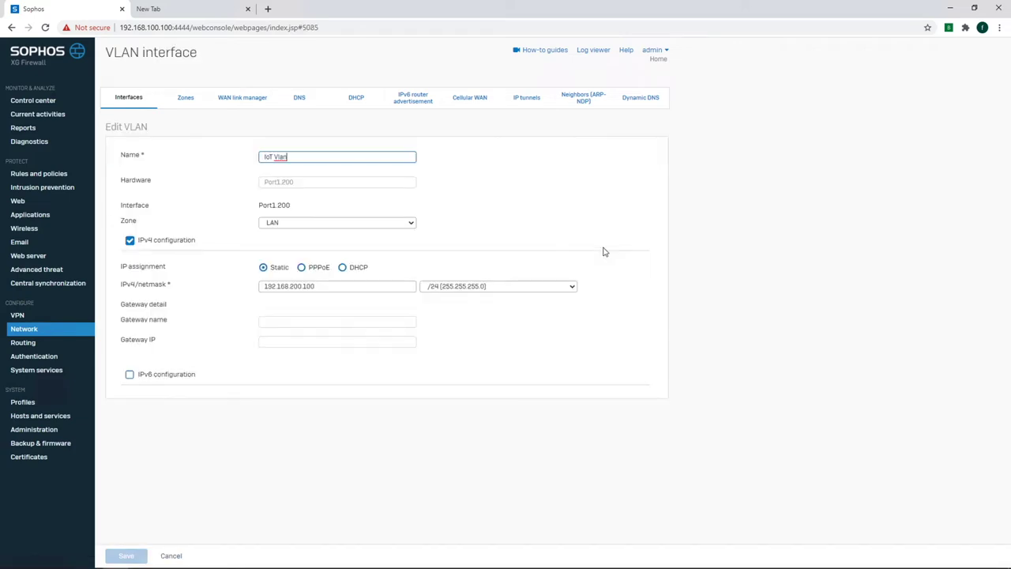
left_click(327, 224)
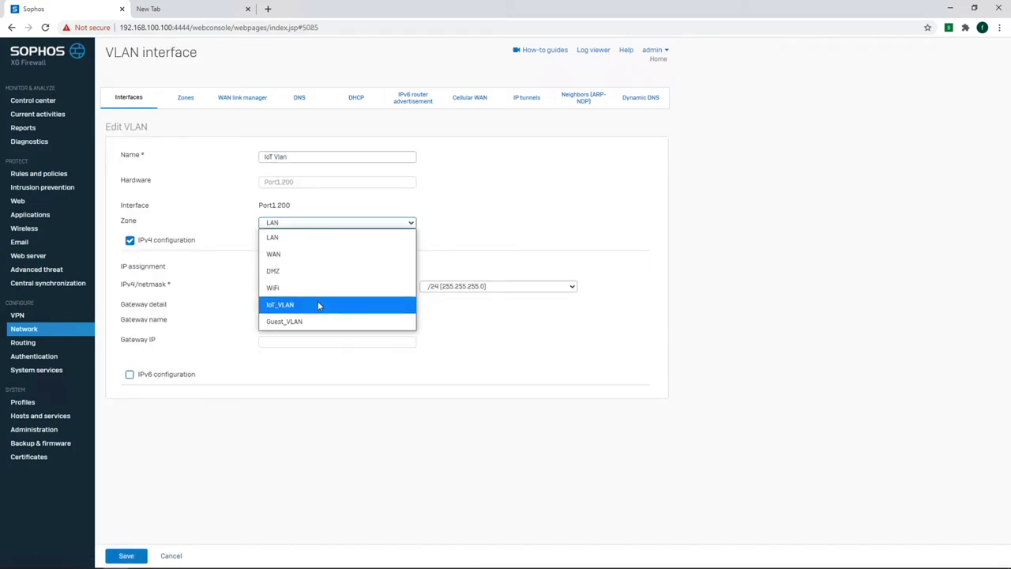
left_click(319, 305)
left_click(139, 555)
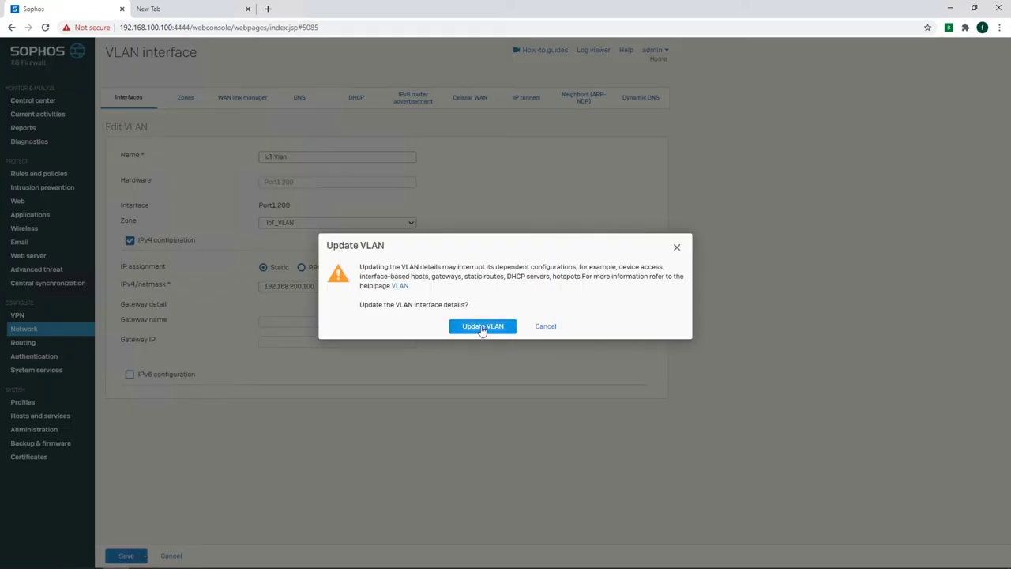
left_click(483, 326)
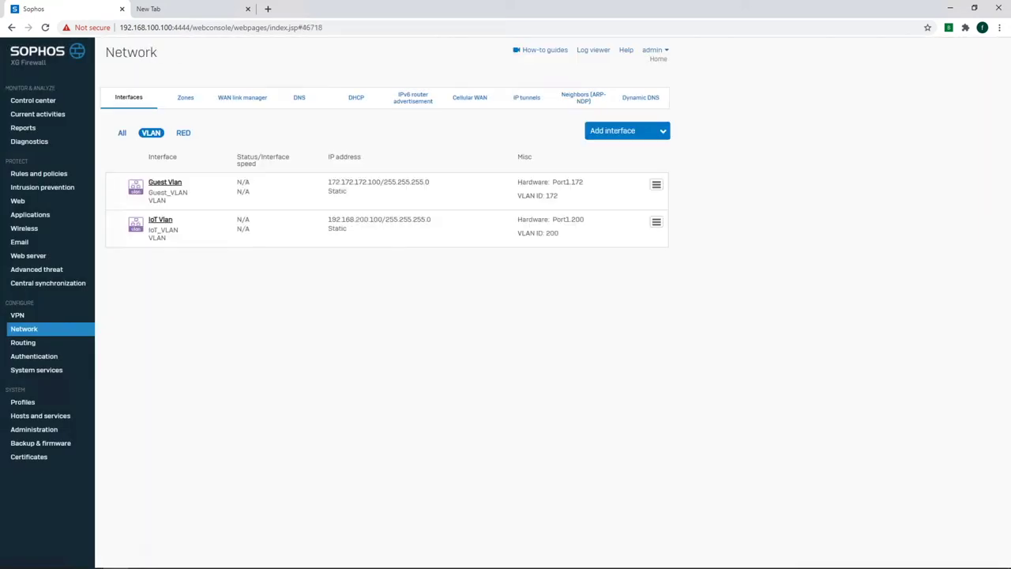
left_click(47, 430)
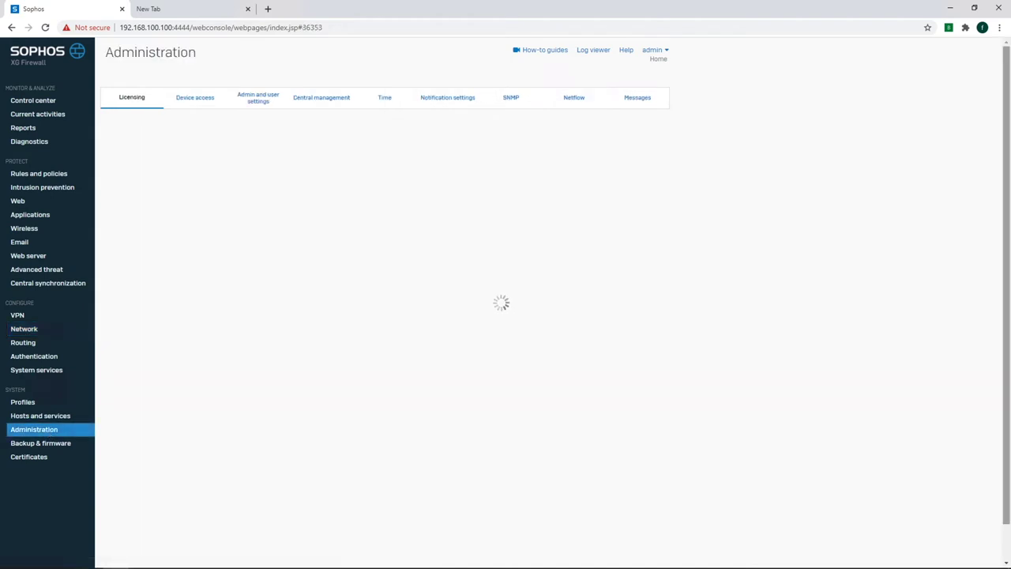
Check the Device access local service ACL for the VLAN zones, then go to the firewall rules.
left_click(199, 97)
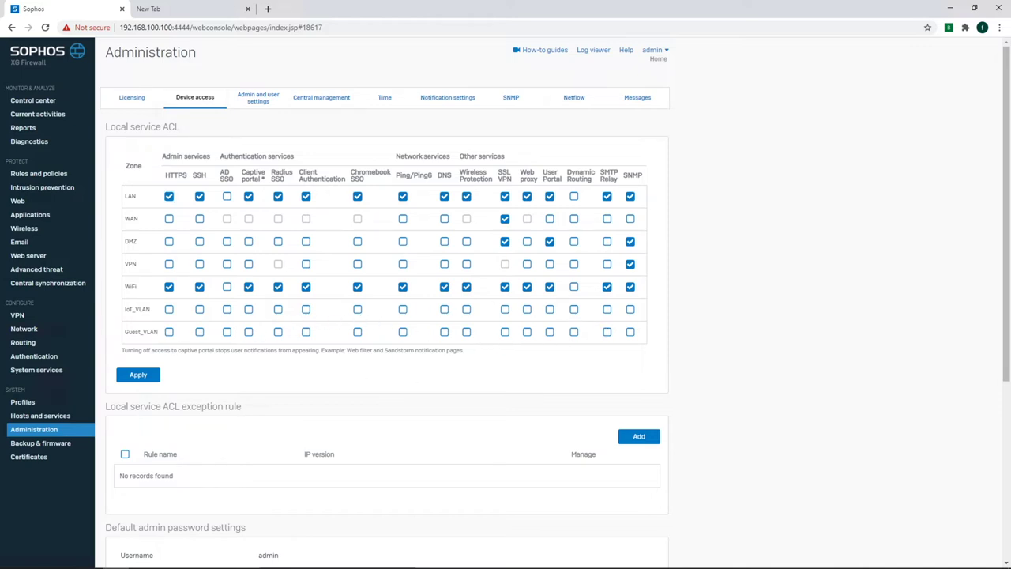
left_click(40, 174)
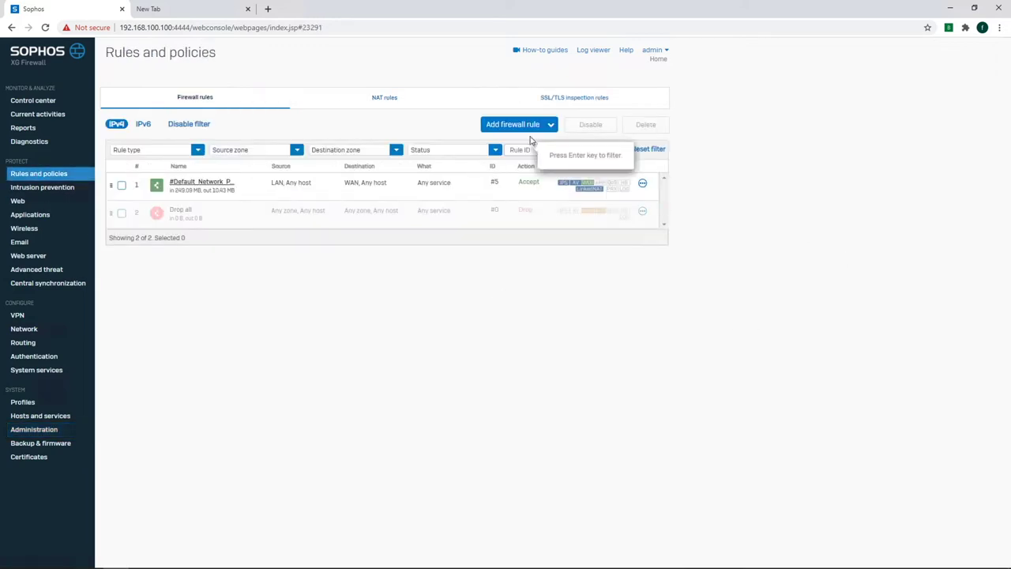
Start a new firewall rule named IOT.WAN, described 'IOT Internet', positioned at Top.
mouse_move(517, 128)
left_click(502, 150)
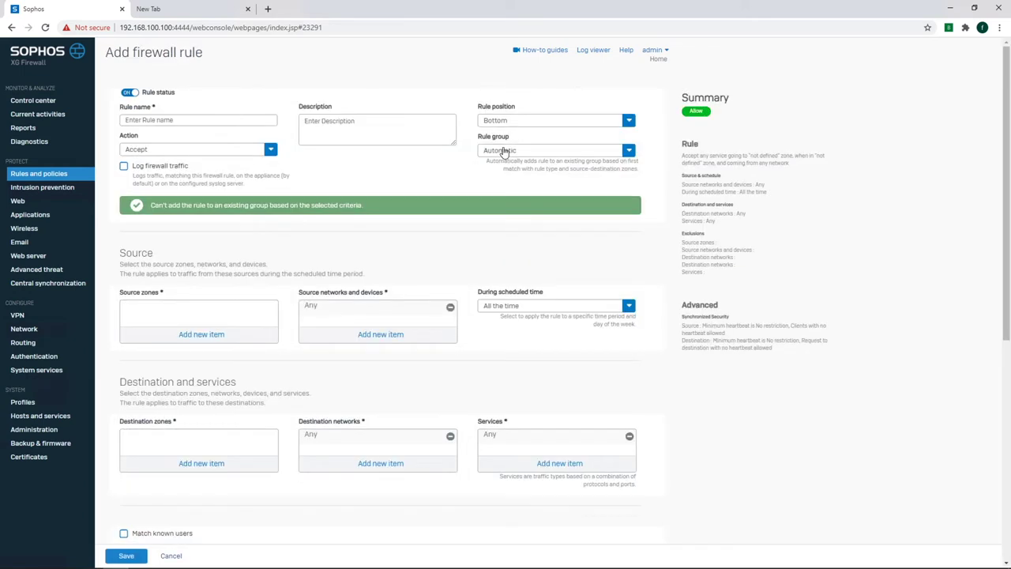
left_click(221, 120)
type("IOT")
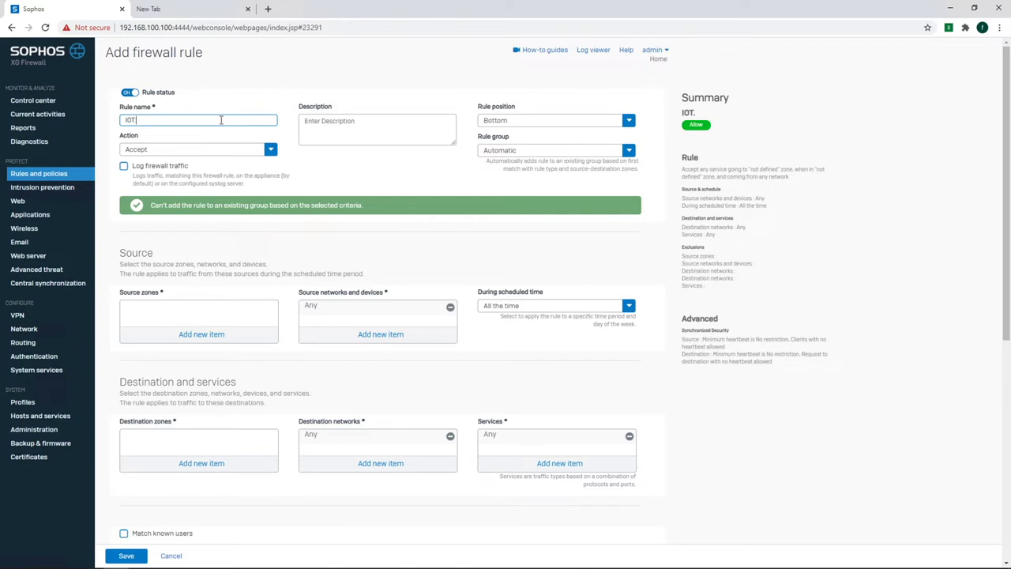
type(".WAN")
key("Tab")
type("IOT Internet")
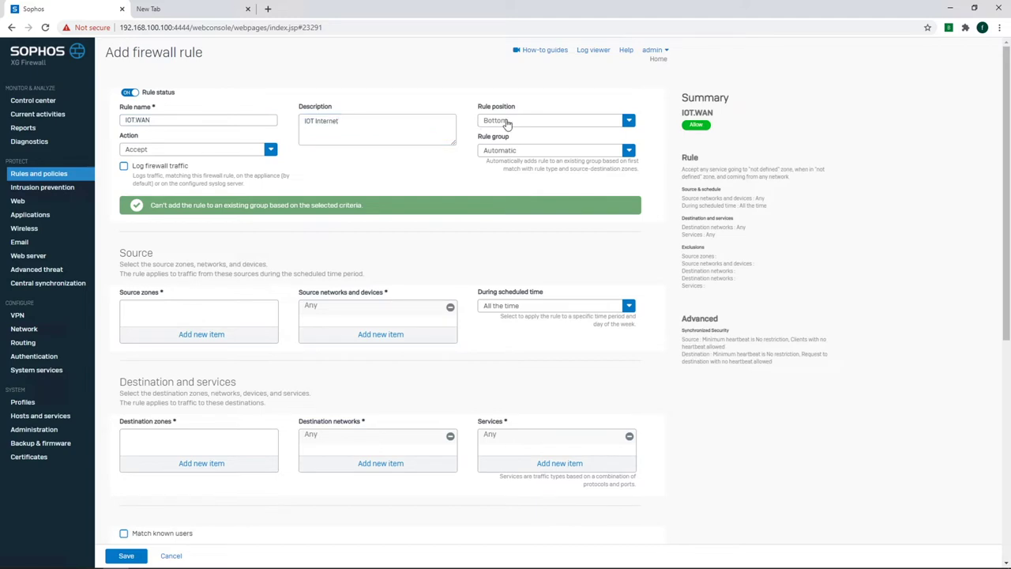
left_click(508, 120)
left_click(503, 137)
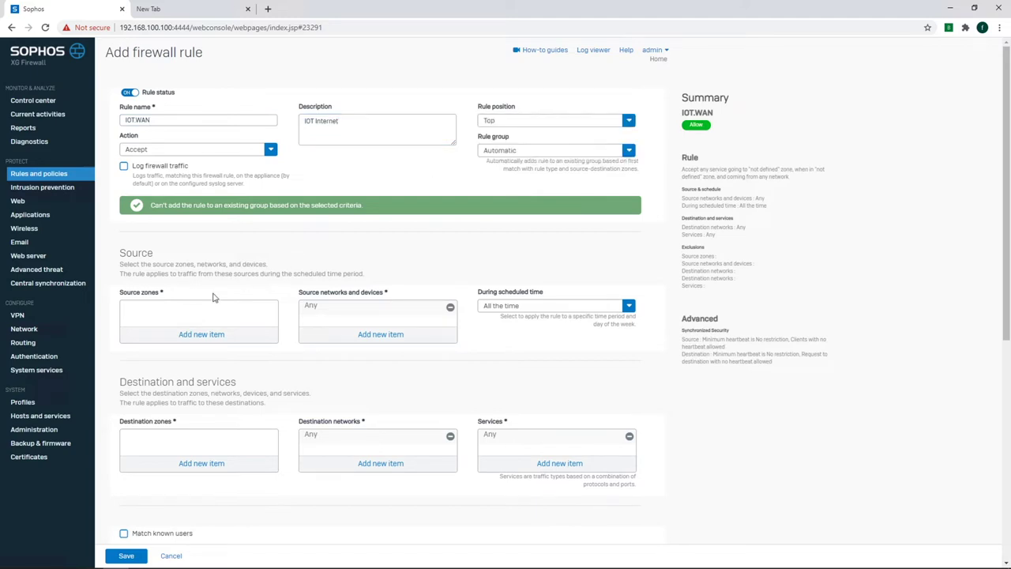
Set the source zone to IoT_VLAN and clear Any from the source networks.
left_click(200, 333)
scroll(143, 393, "down", 1)
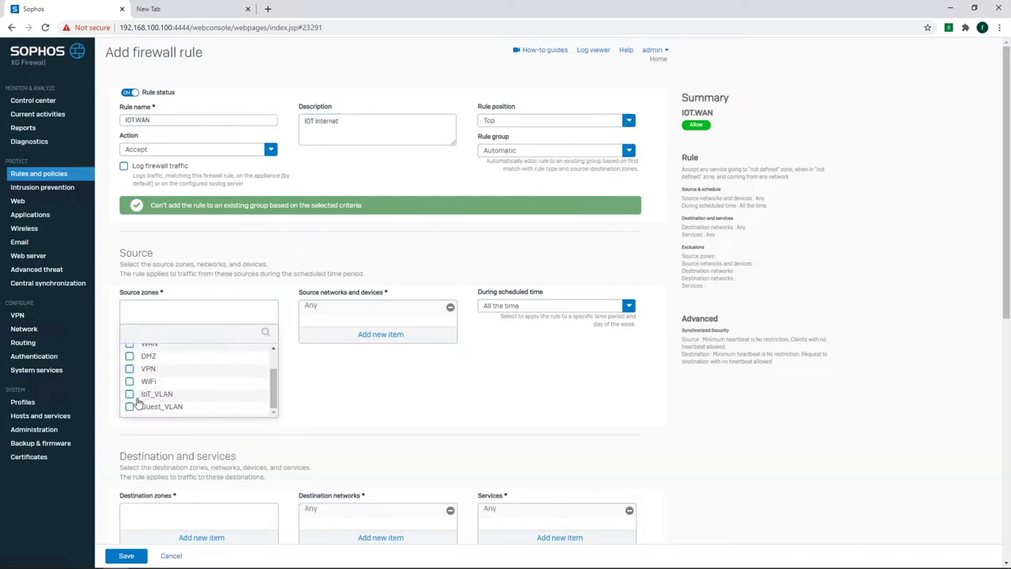
left_click(130, 393)
left_click(197, 424)
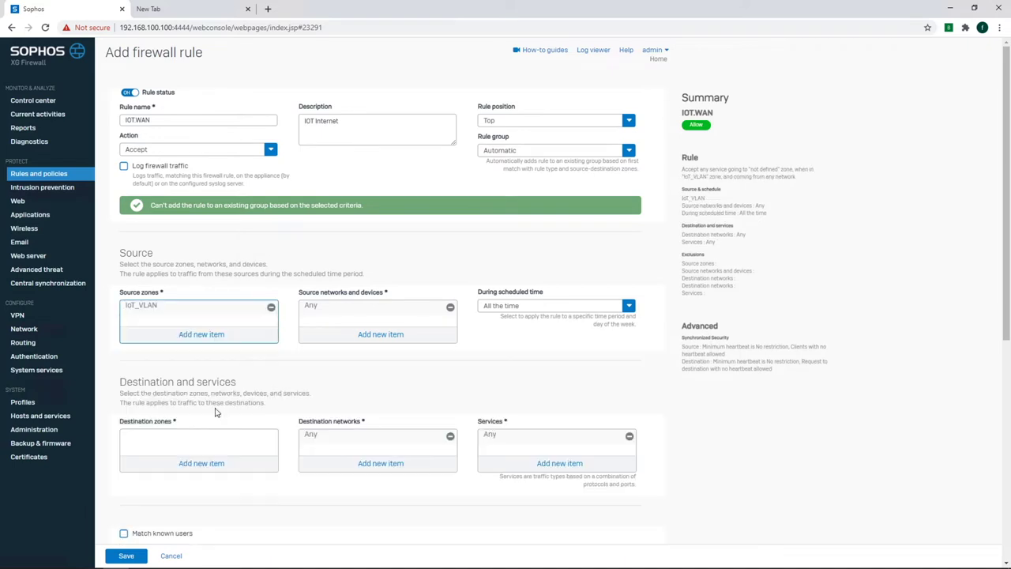
left_click(357, 332)
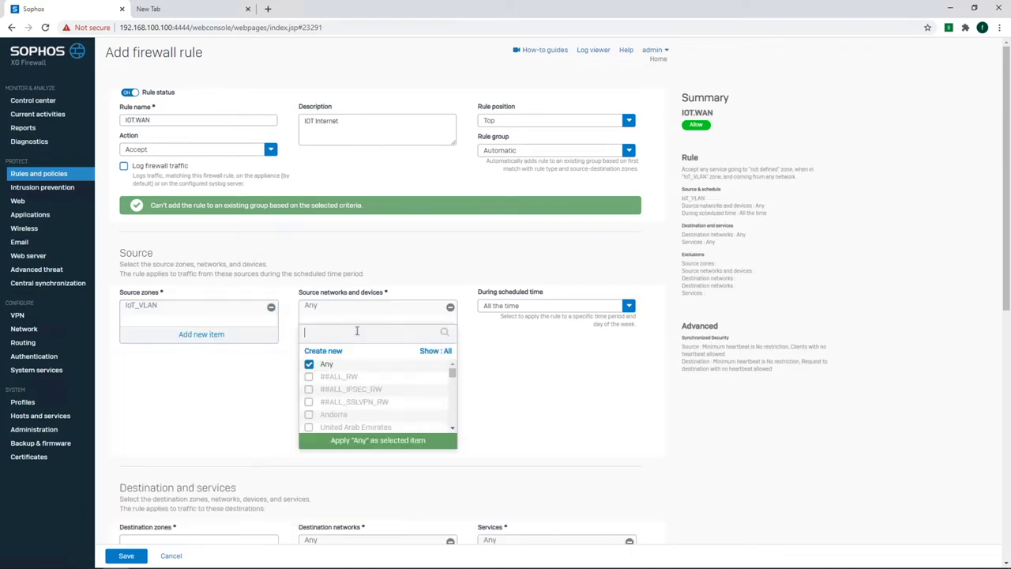
left_click(308, 366)
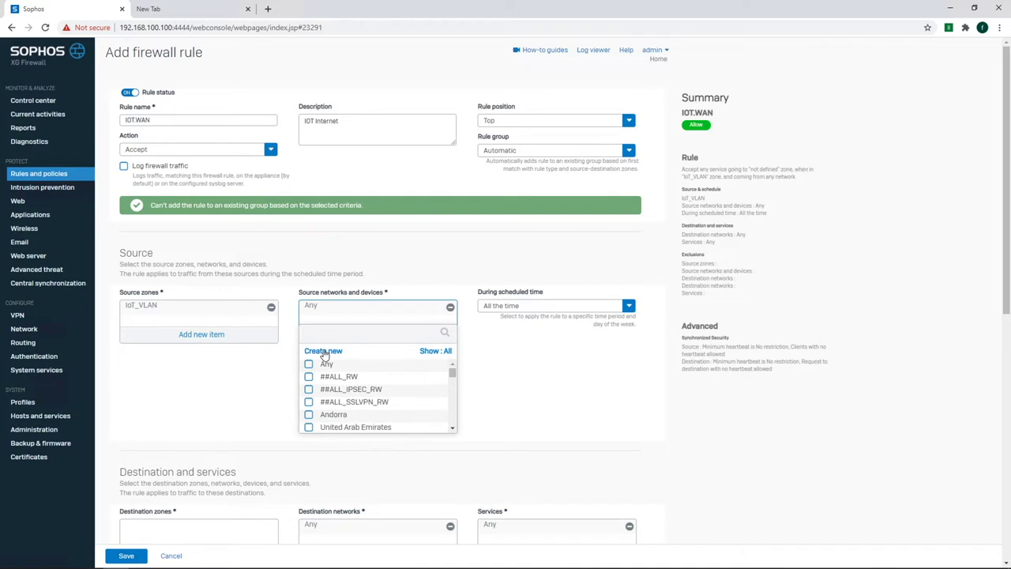
left_click(322, 350)
left_click(337, 370)
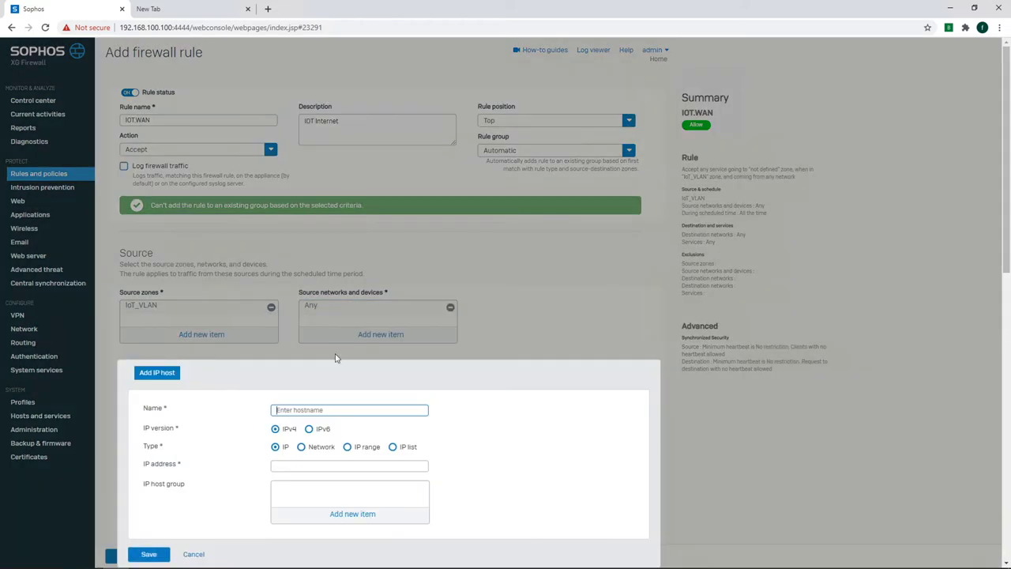
type("IOT")
left_click(301, 446)
left_click(301, 466)
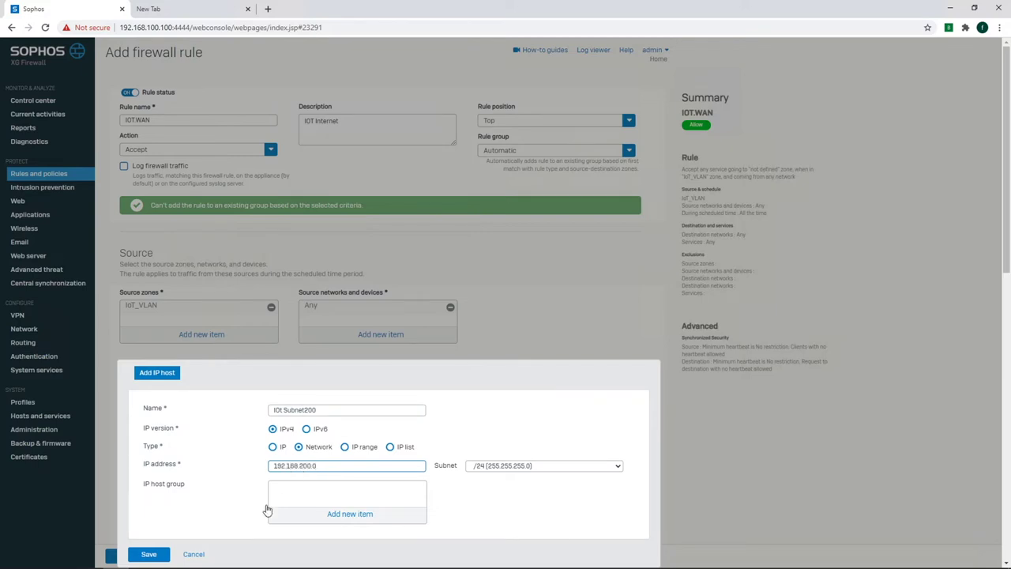
left_click(192, 555)
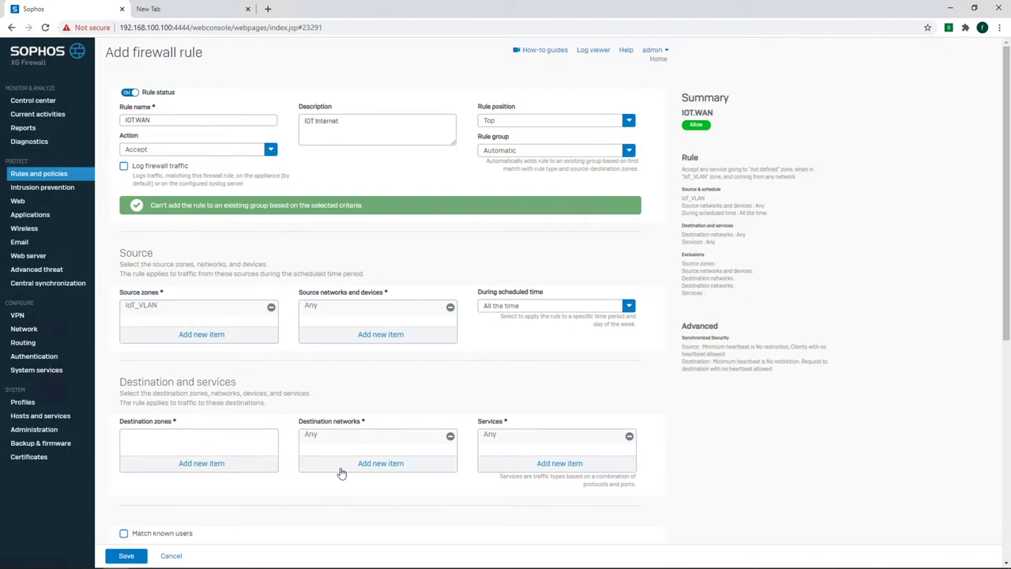
Set the rule's source network to IoT_Subnet200.
left_click(379, 334)
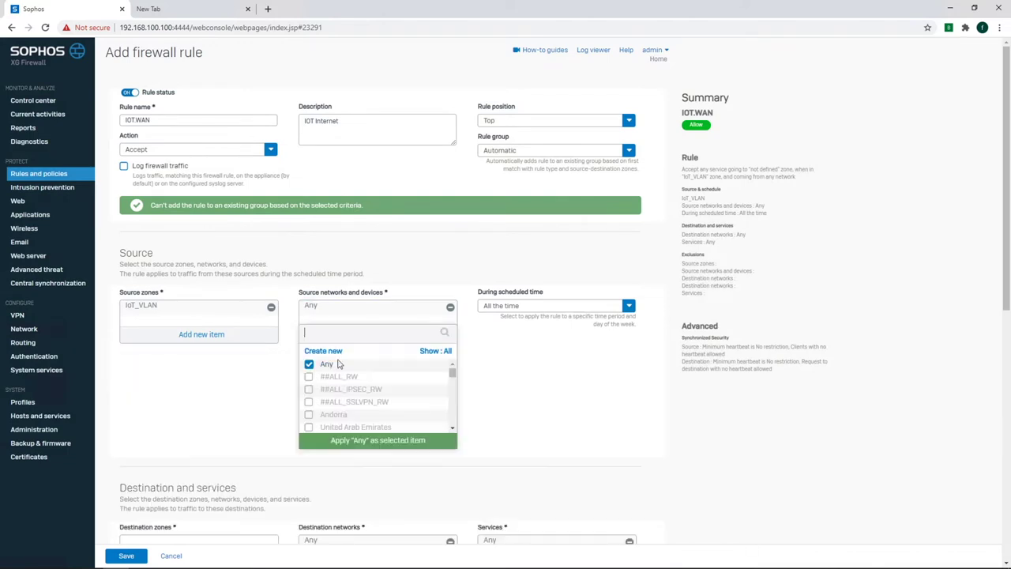
scroll(328, 398, "down", 1)
scroll(328, 399, "down", 15)
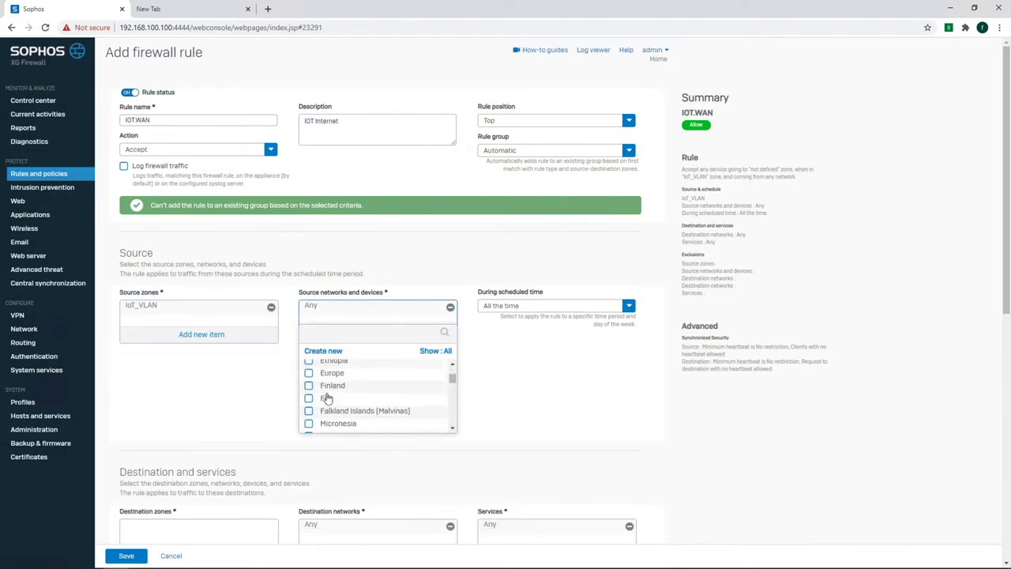
scroll(325, 416, "down", 3)
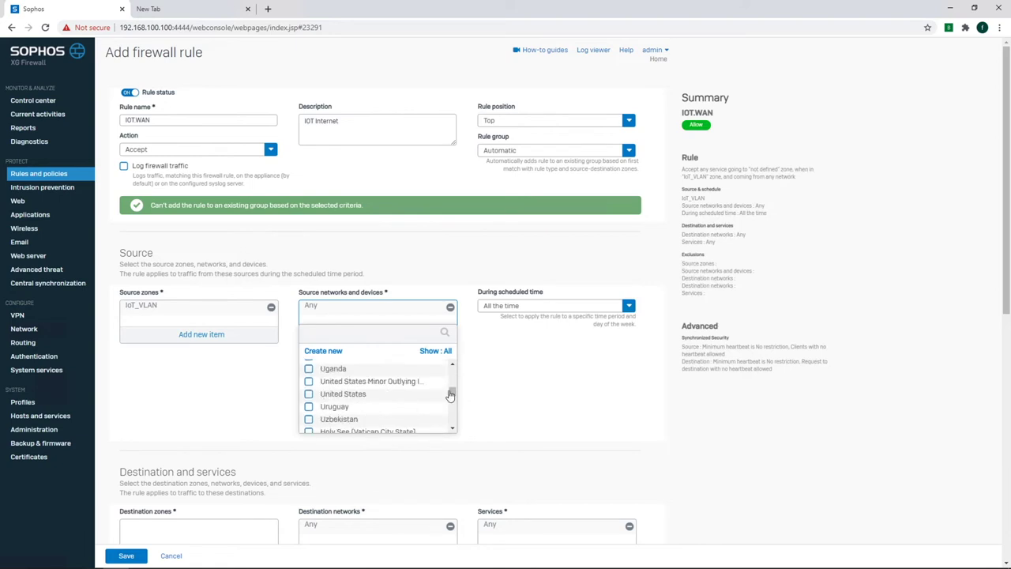
left_click_drag(452, 391, 453, 427)
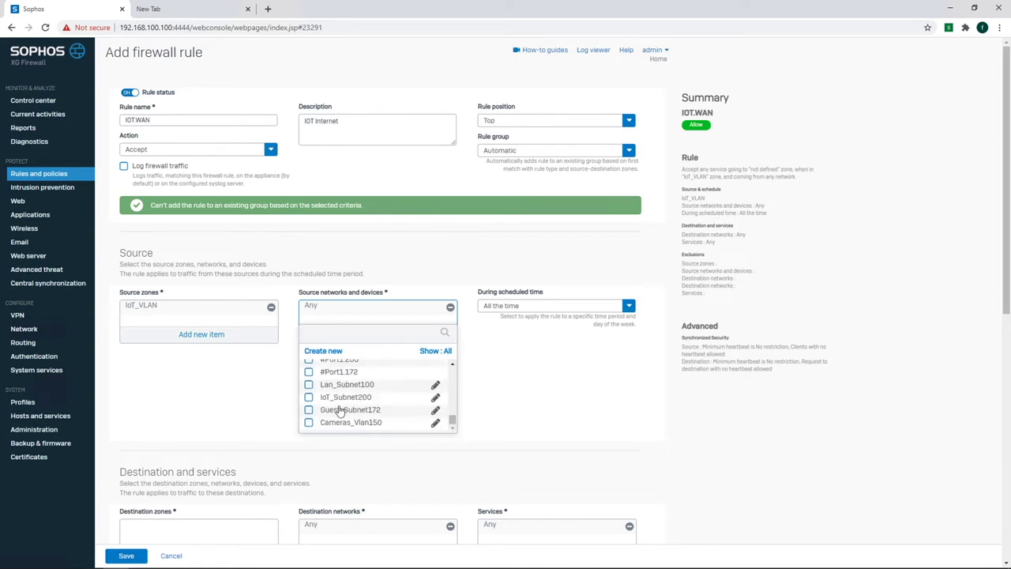
left_click(308, 397)
left_click(358, 444)
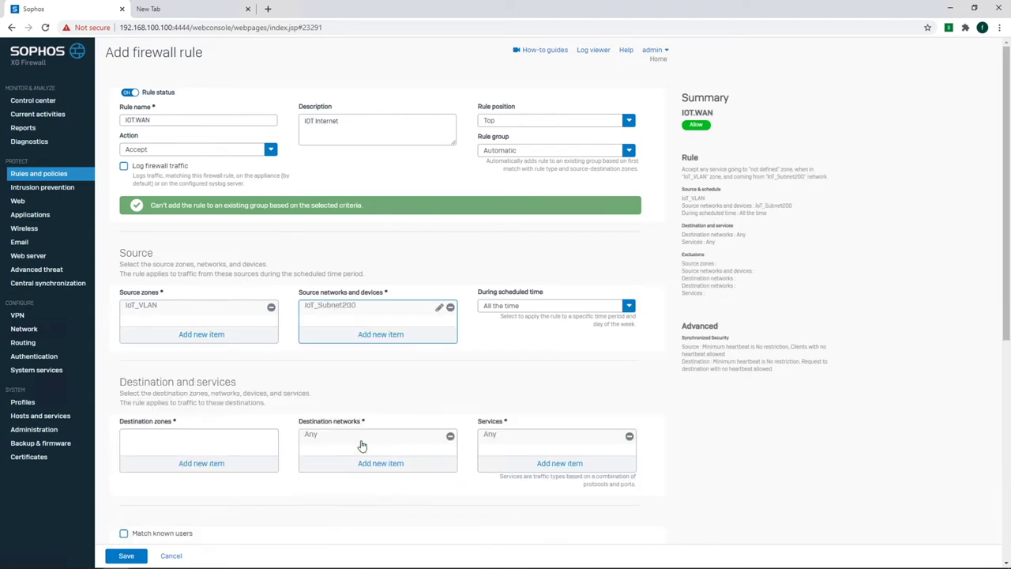
Set the rule's destination zone to WAN.
left_click(198, 466)
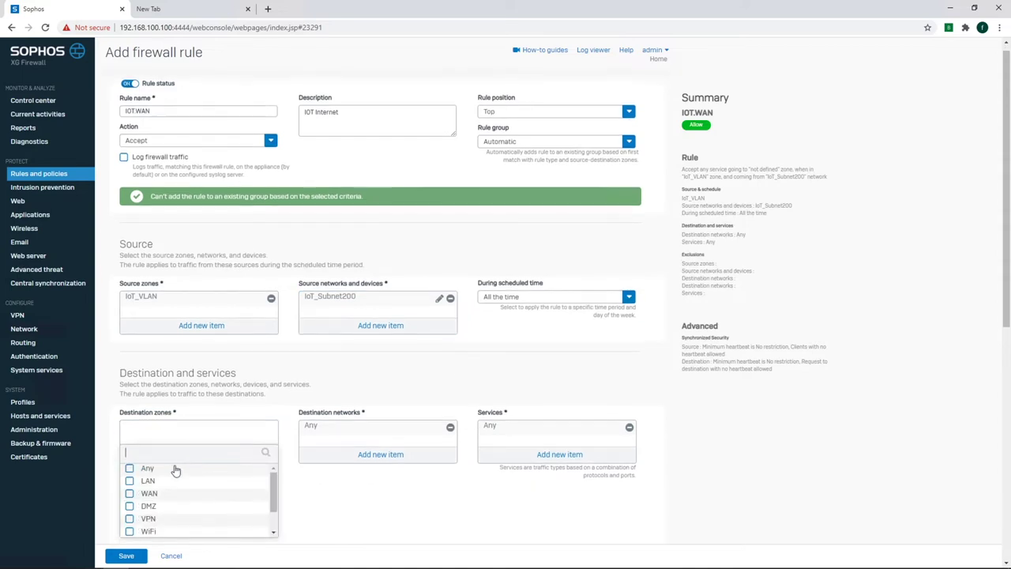
left_click(131, 488)
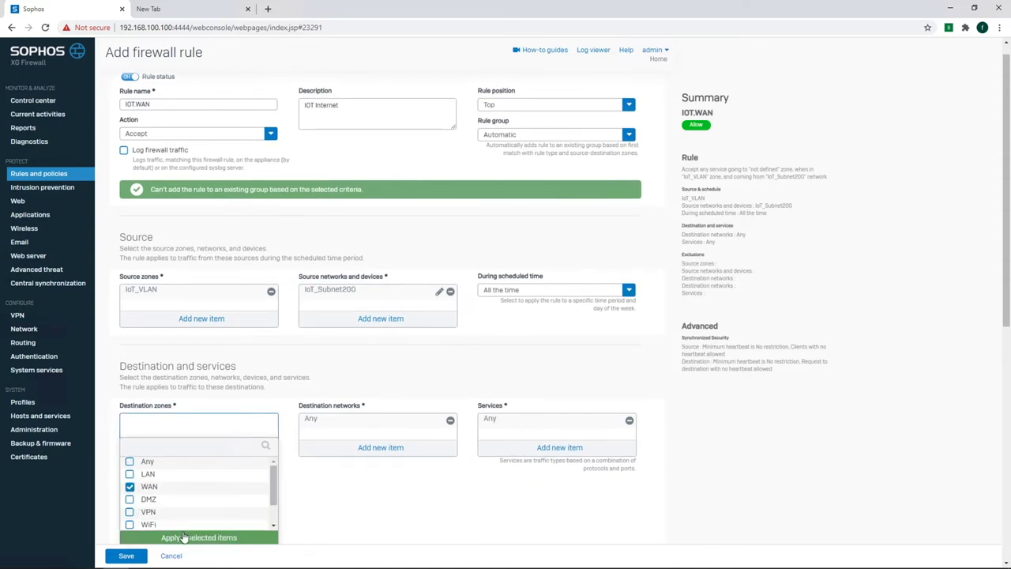
left_click(184, 537)
Create a linked NAT rule that masquerades the source with MASQ.
scroll(353, 509, "down", 3)
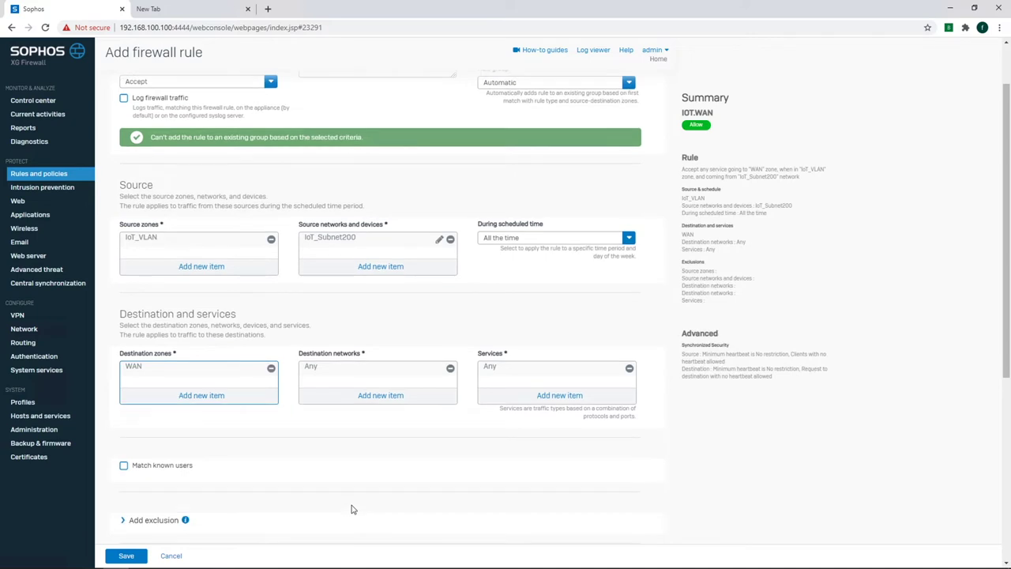
scroll(353, 510, "down", 2)
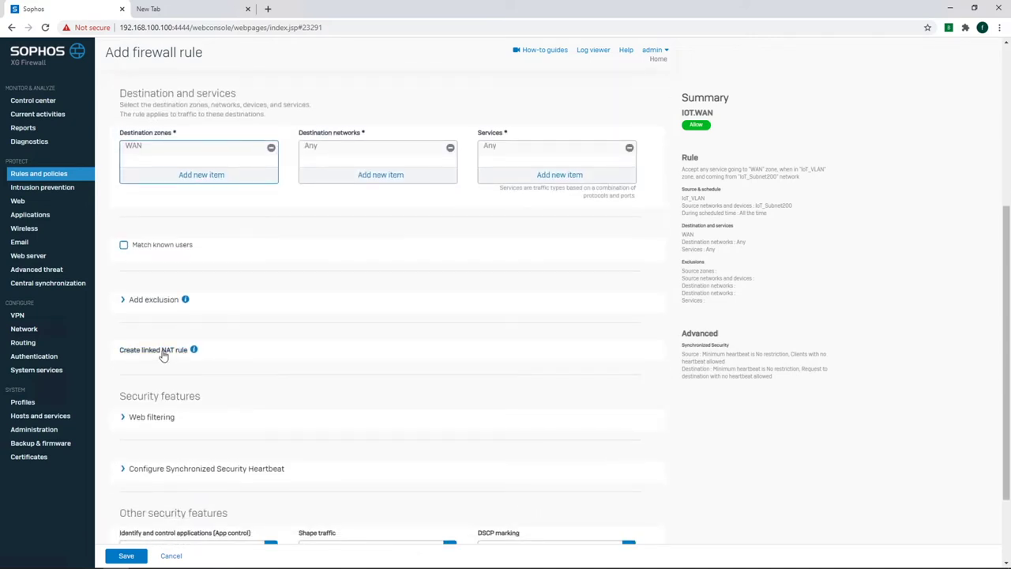
left_click(162, 350)
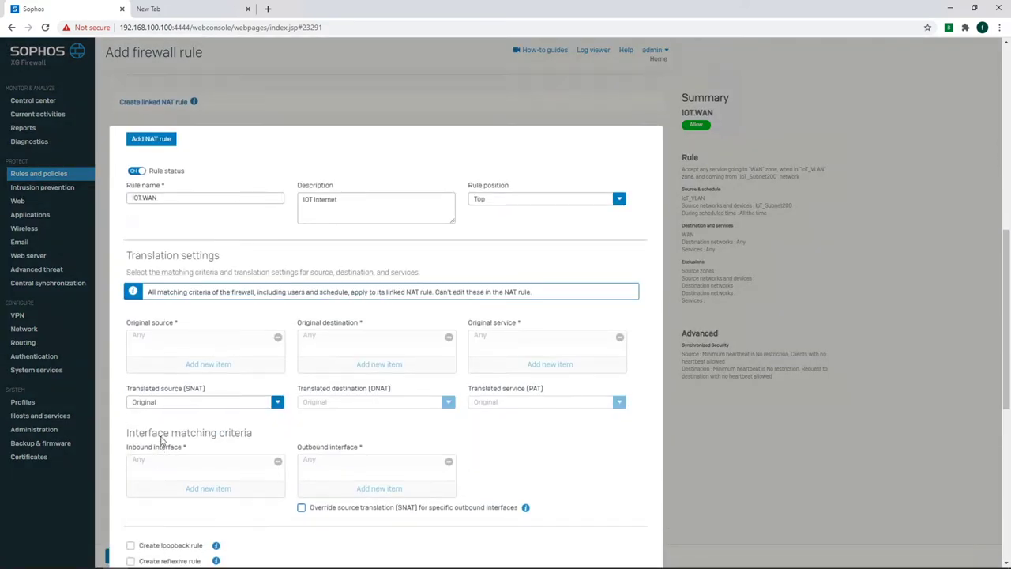
left_click(166, 401)
left_click(157, 449)
scroll(157, 466, "down", 3)
left_click(146, 552)
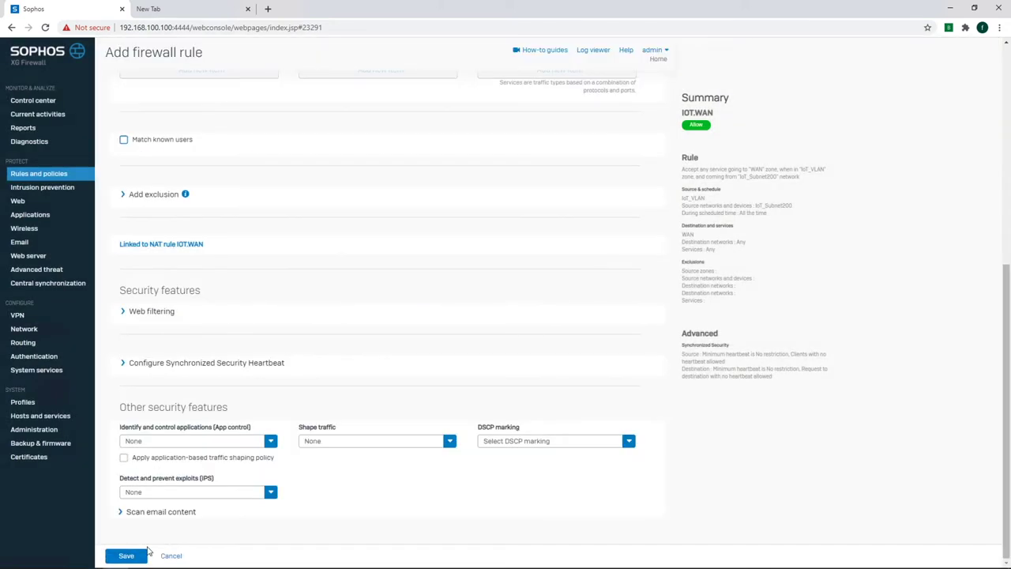
Leave application control at None and apply the FOSS_Custom Block List web policy.
left_click(188, 441)
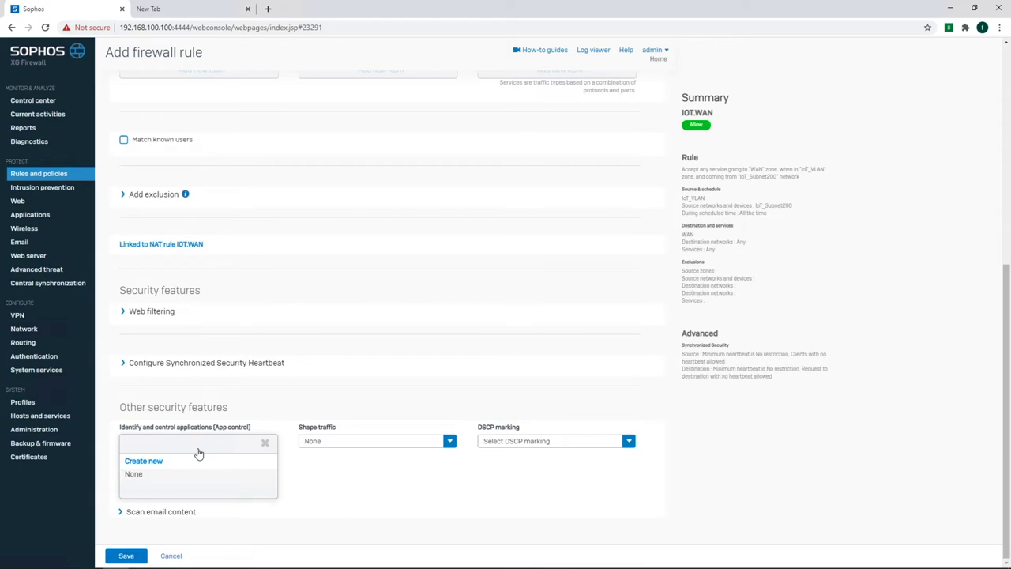
left_click(325, 480)
left_click(166, 312)
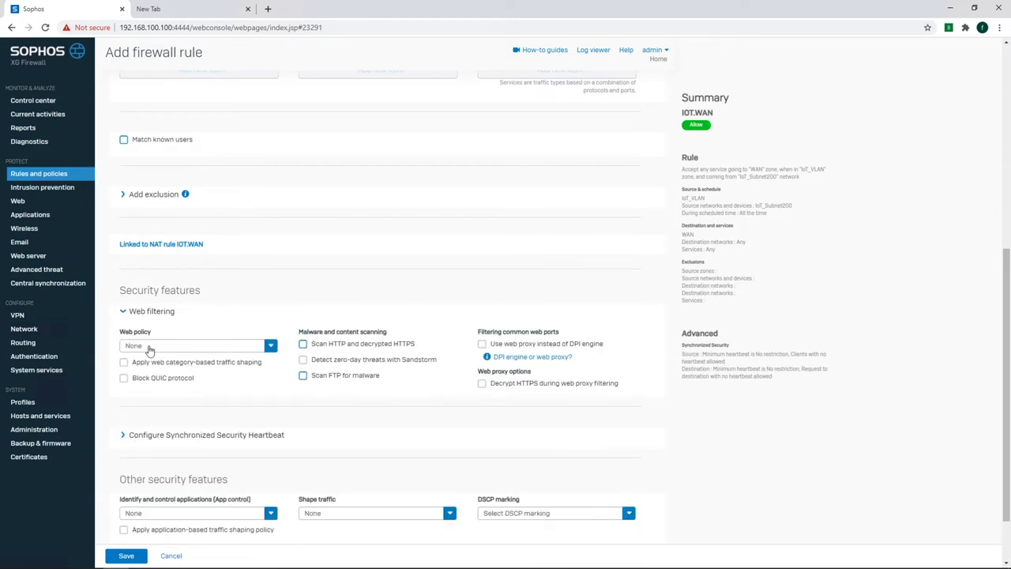
left_click(149, 348)
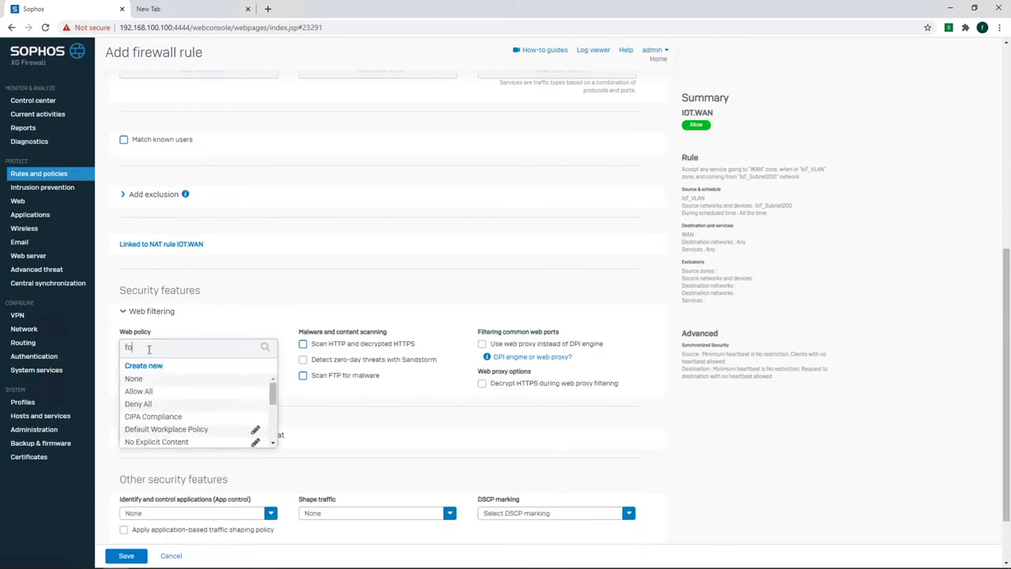
left_click(155, 391)
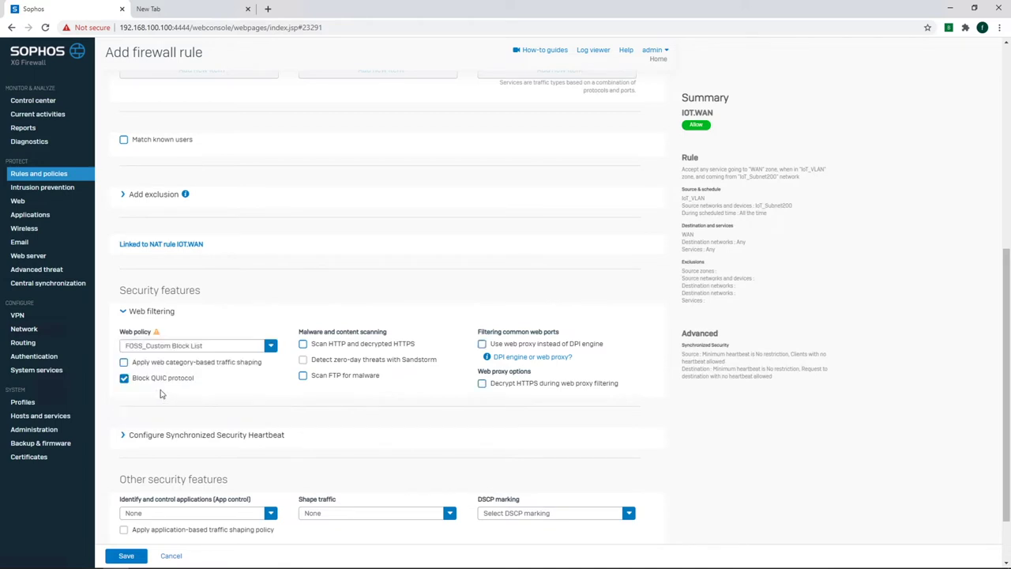
Enable FTP, HTTP and decrypted HTTPS malware scanning, set IPS to lantowan_strict, and save IOT.WAN.
scroll(345, 337, "down", 2)
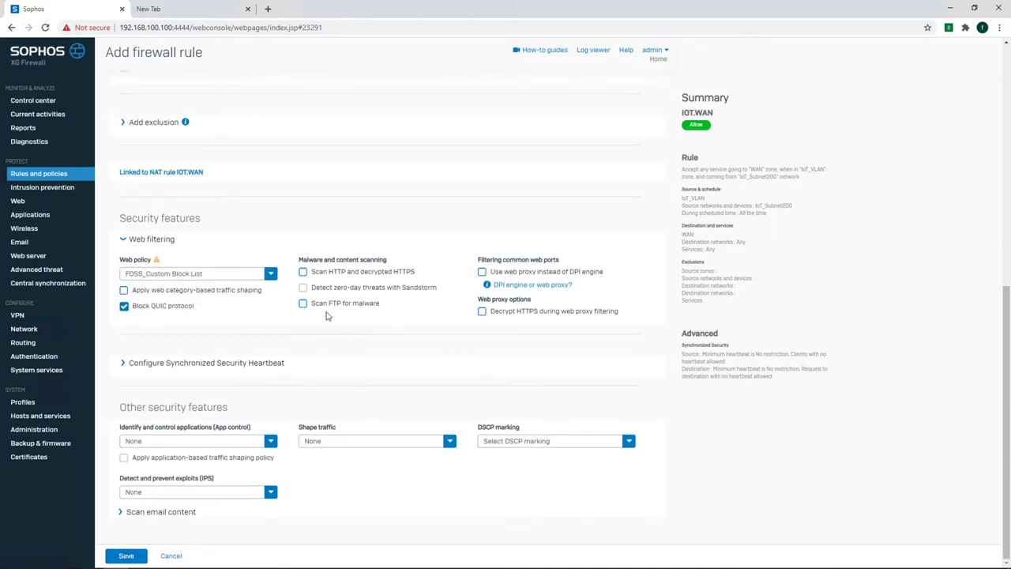
left_click(327, 311)
left_click(323, 272)
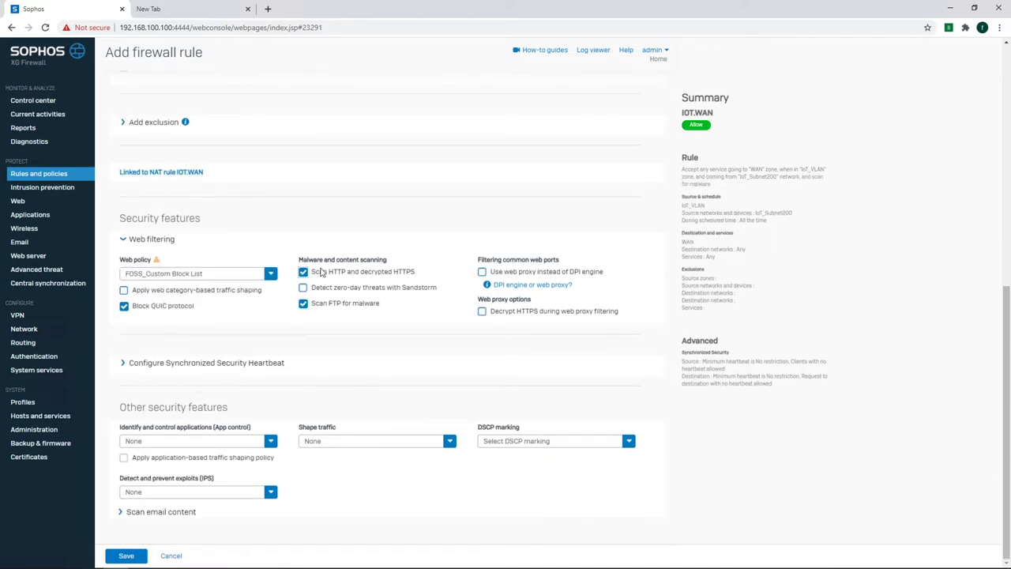
left_click(194, 493)
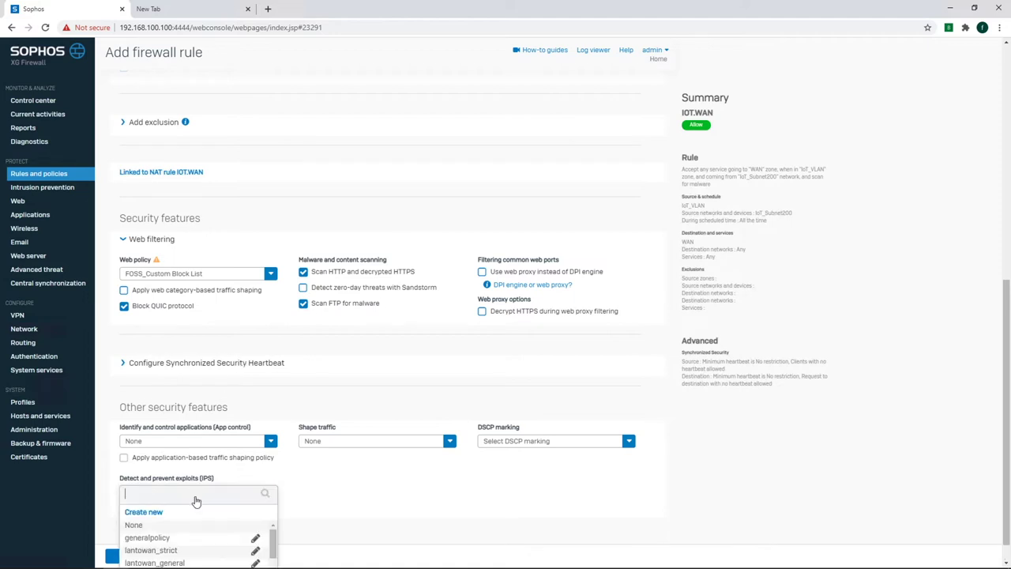
left_click(181, 523)
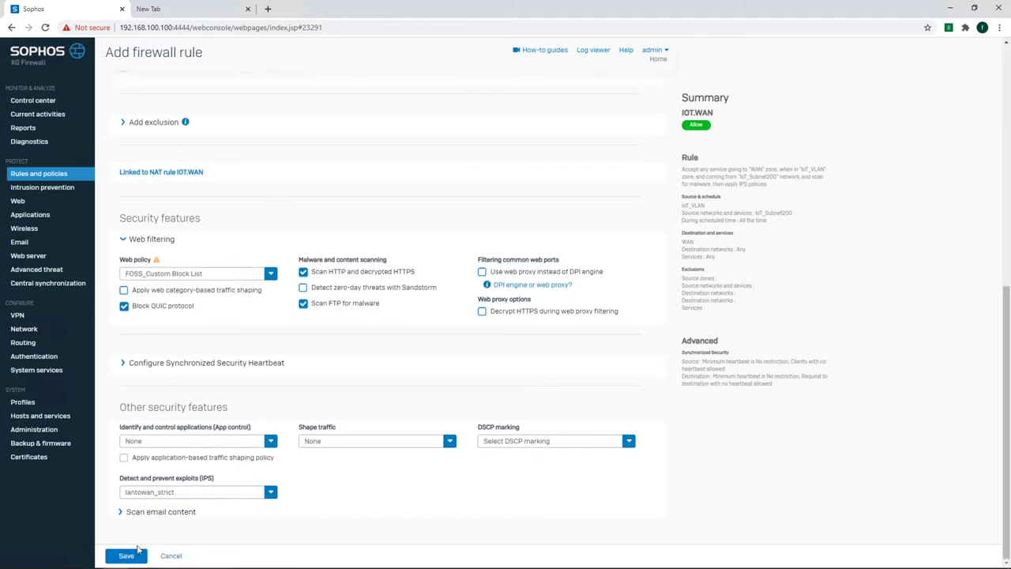
left_click(126, 555)
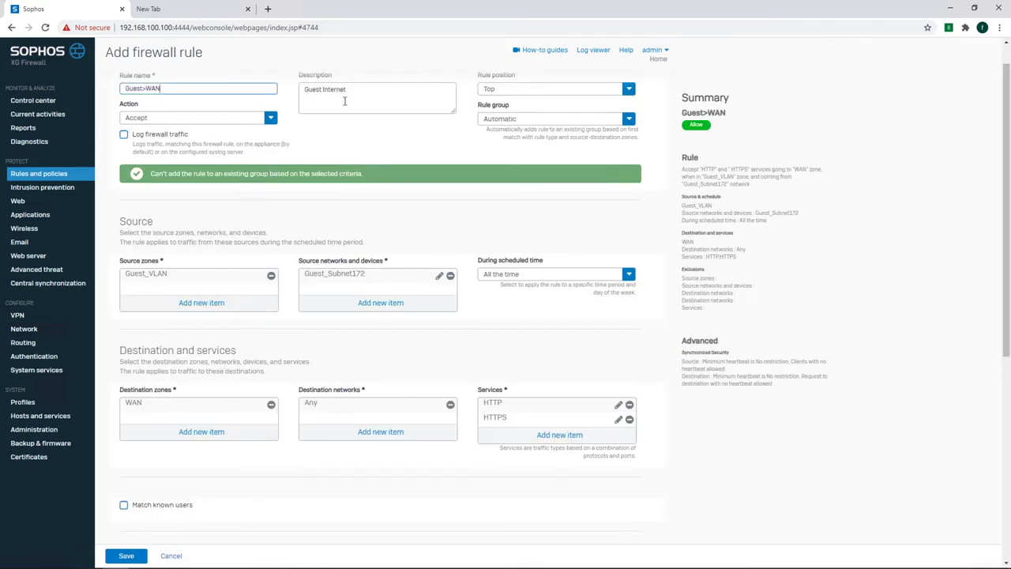
Keep the rule at Top and add a linked NAT rule masquerading the source with MASQ.
left_click(497, 88)
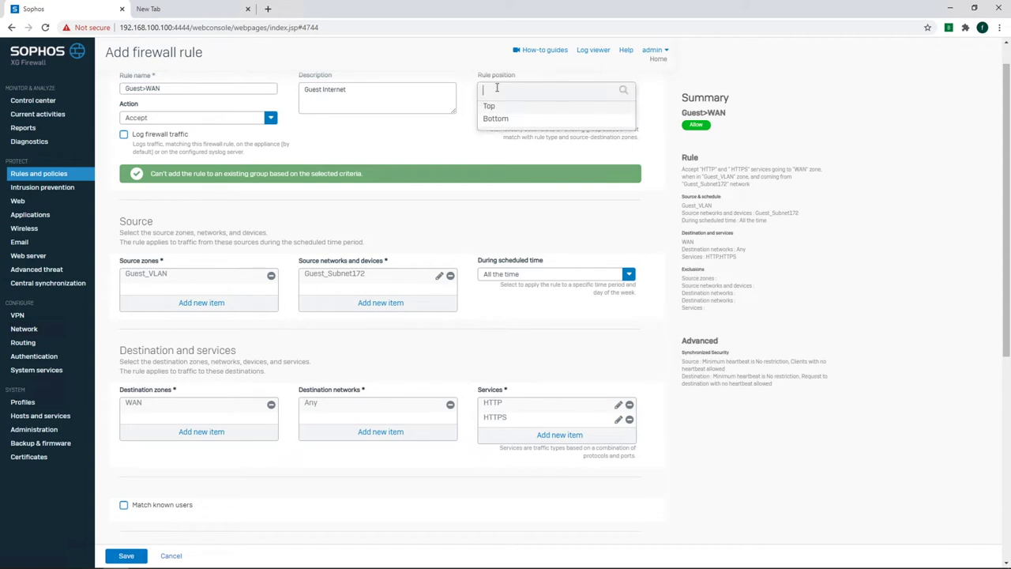
left_click(497, 108)
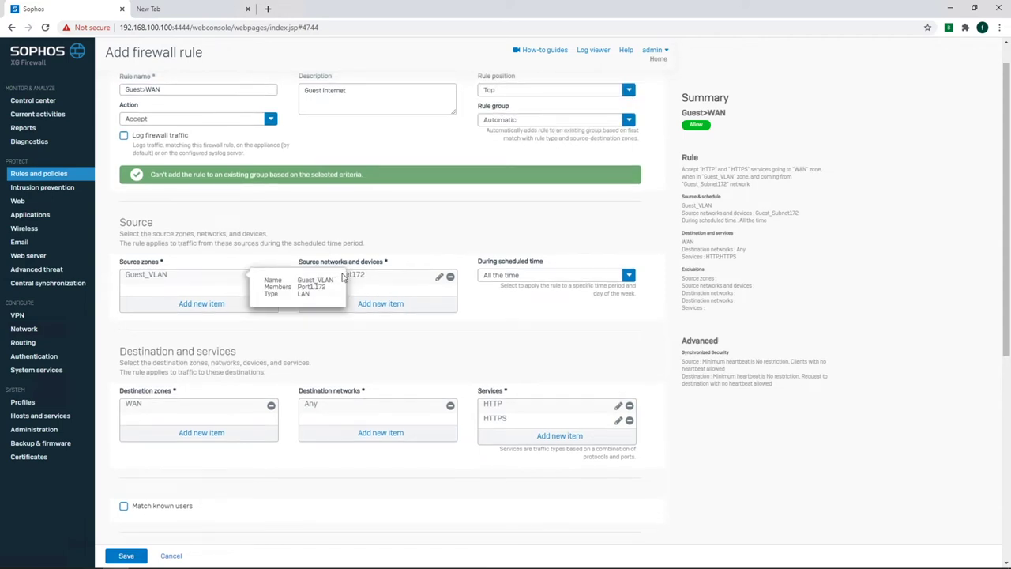
mouse_move(383, 282)
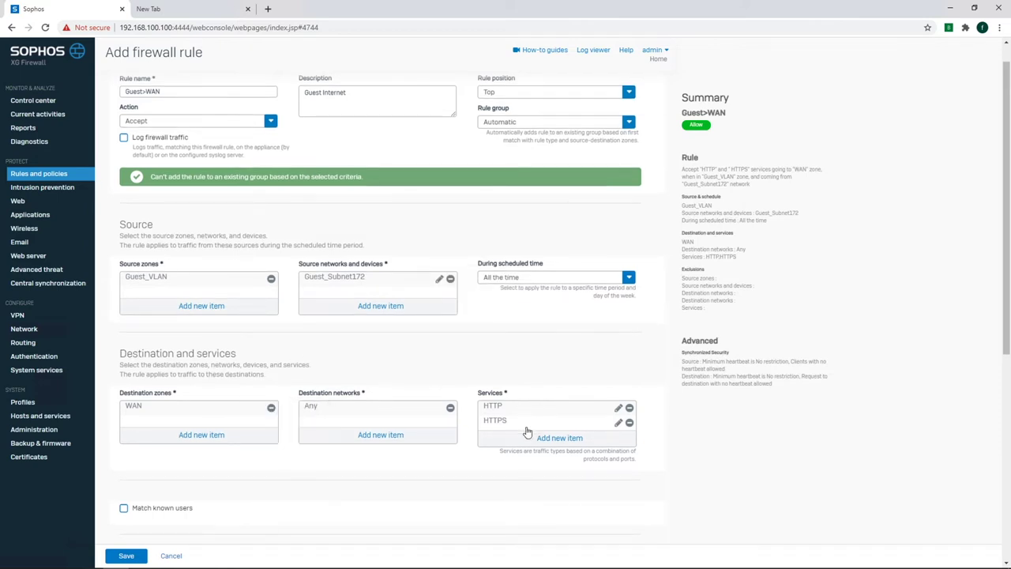
scroll(371, 479, "down", 3)
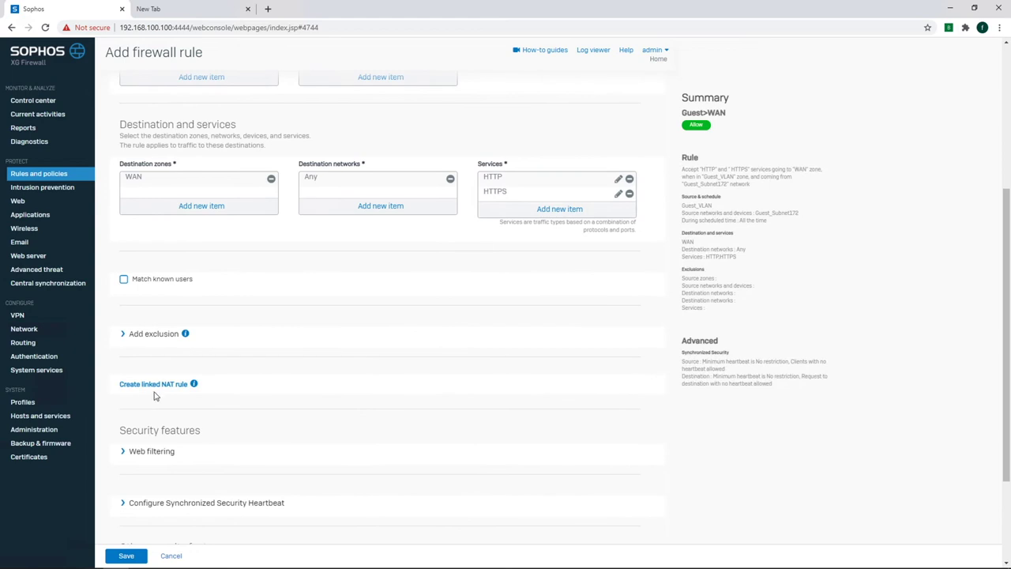
left_click(156, 384)
scroll(165, 472, "down", 2)
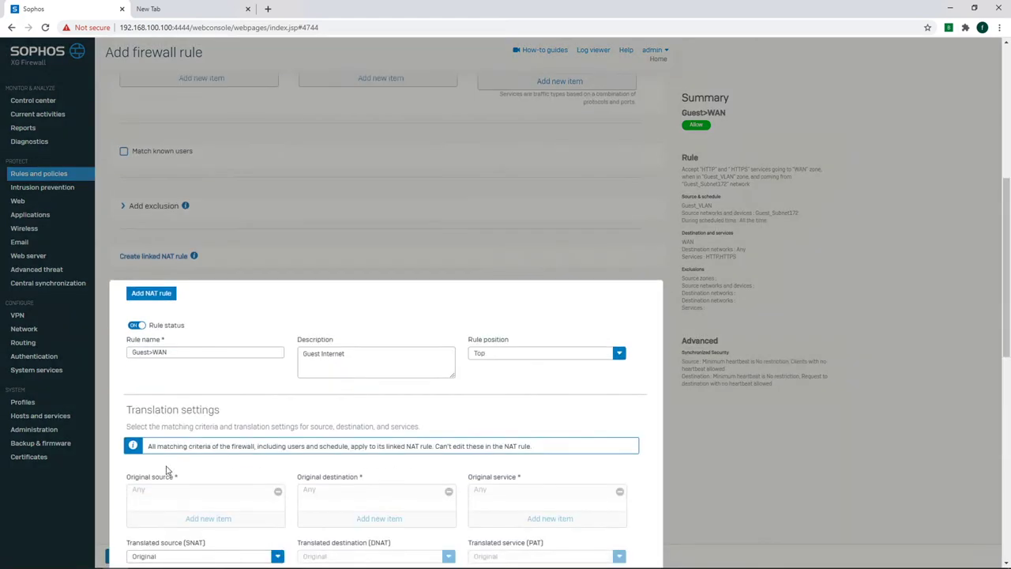
scroll(166, 471, "down", 3)
left_click(170, 392)
left_click(142, 436)
scroll(164, 445, "down", 8)
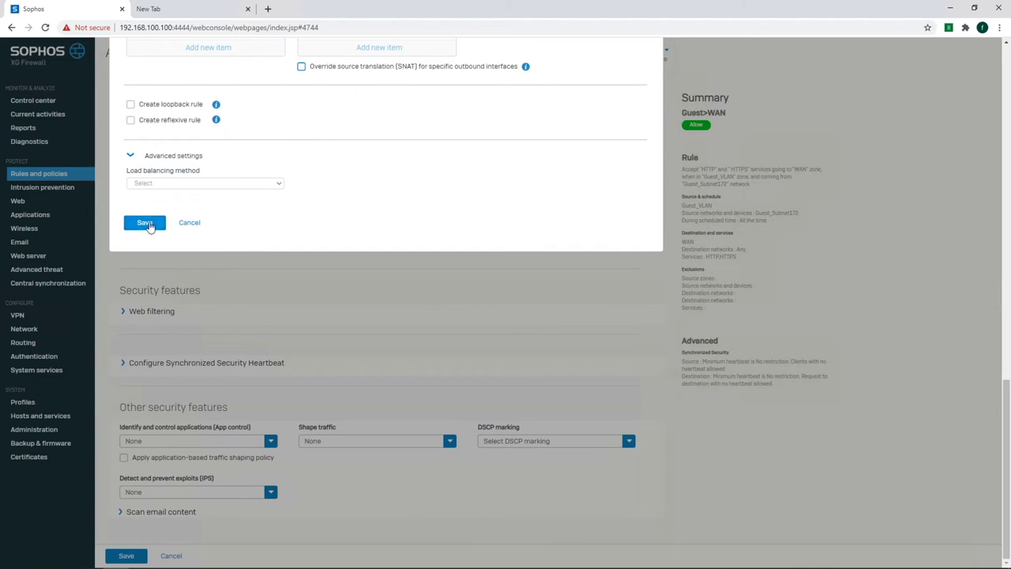
left_click(145, 223)
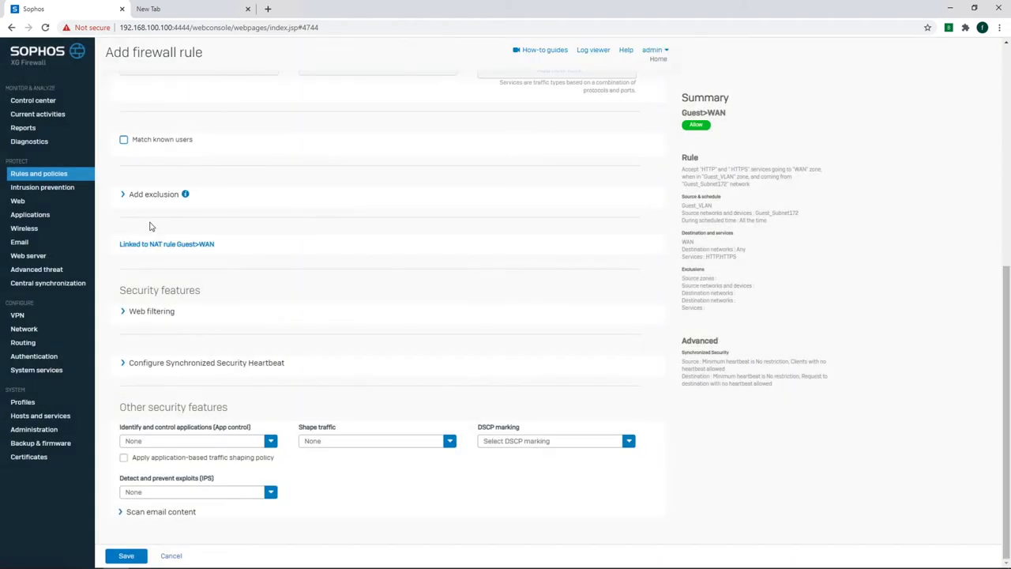
Apply FOSS_Custom Block List filtering, FTP malware scanning and lantowan_strict IPS, then save Guest>WAN.
left_click(154, 313)
left_click(168, 274)
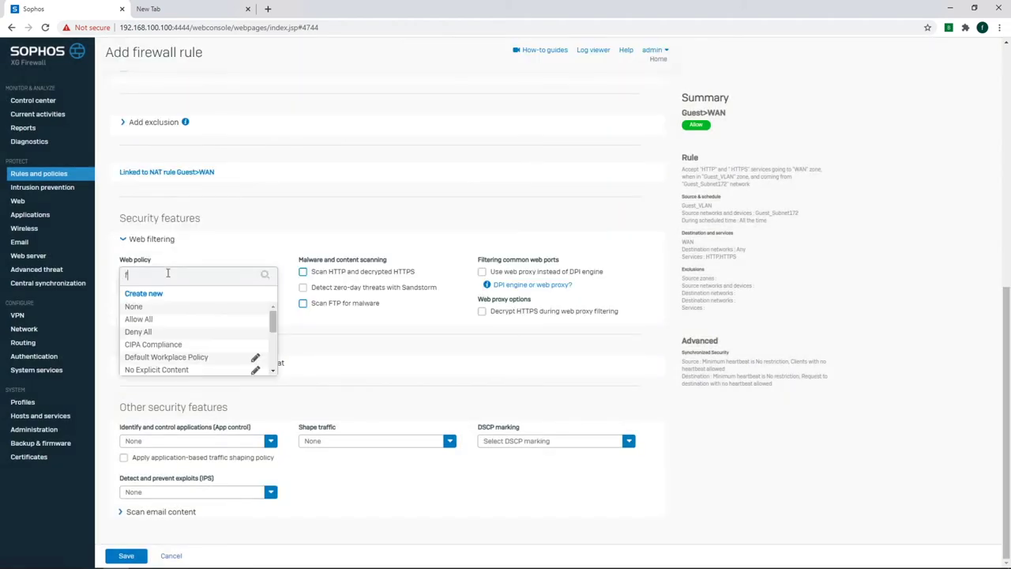
left_click(161, 324)
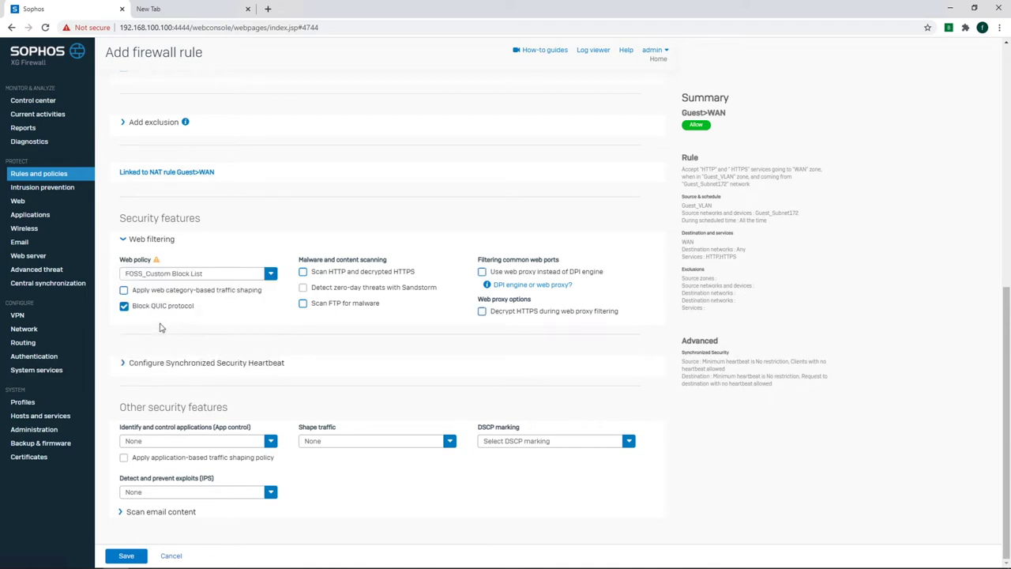
left_click(304, 303)
left_click(190, 491)
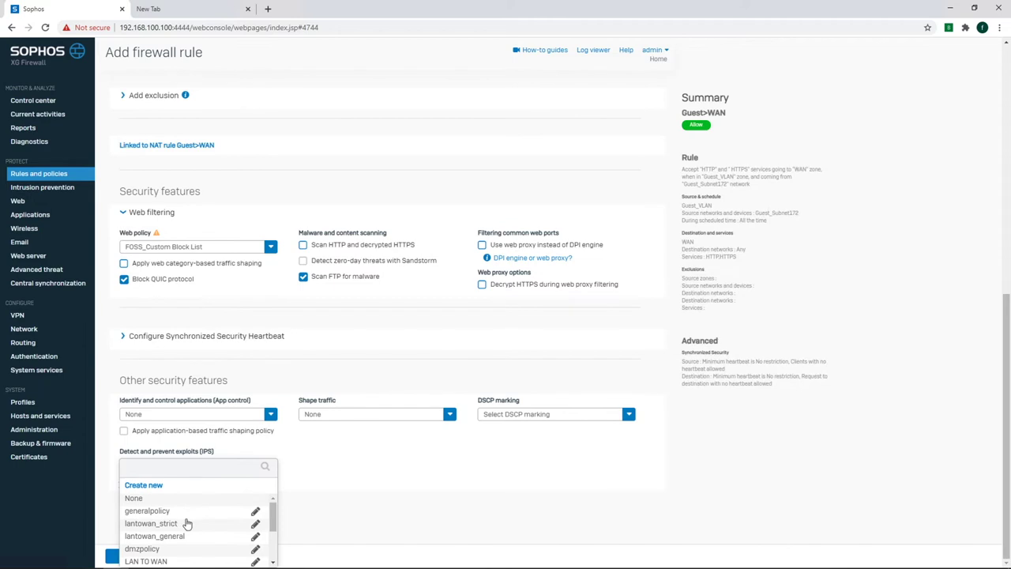
left_click(187, 522)
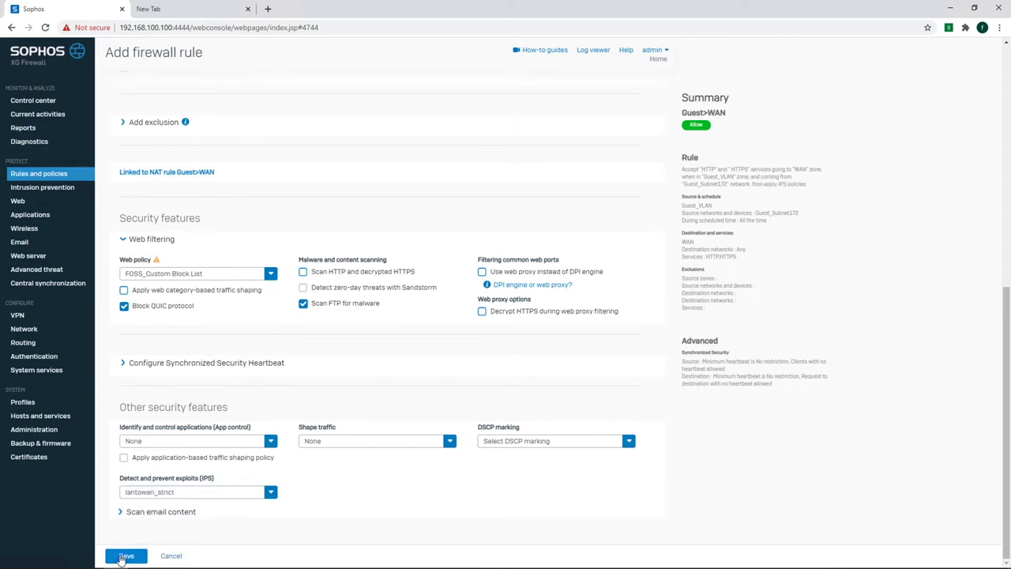
left_click(125, 555)
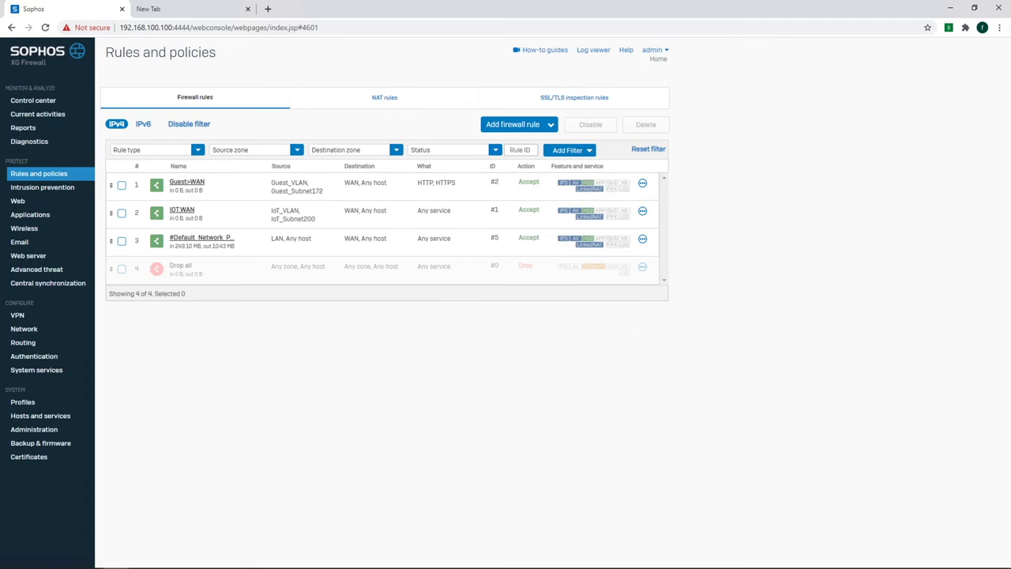
Start a Top-positioned Reject rule 'Block Incoming from ROW' described 'Block incoming connection from rest of the world except CA'.
left_click(528, 124)
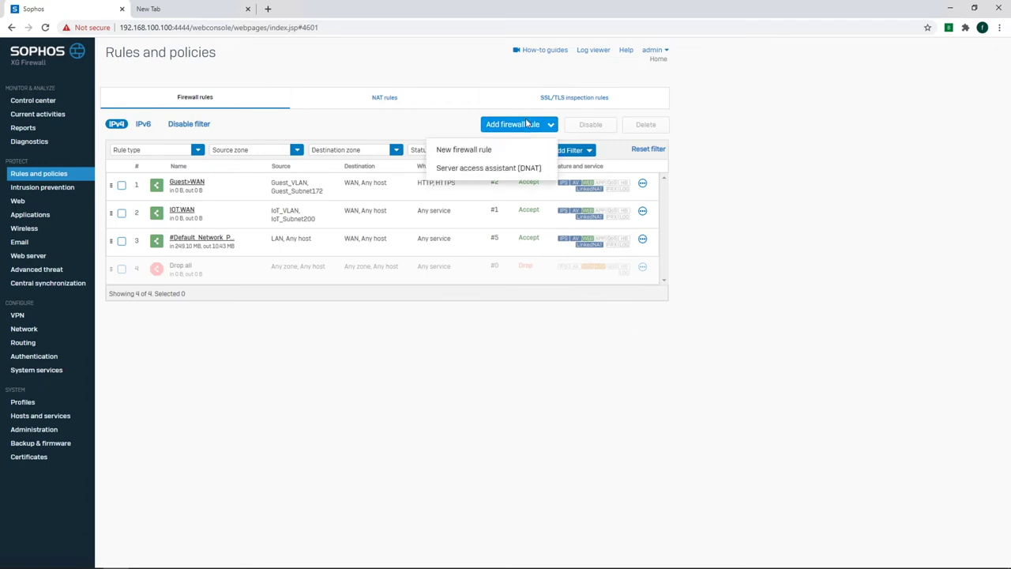
left_click(474, 149)
left_click(163, 120)
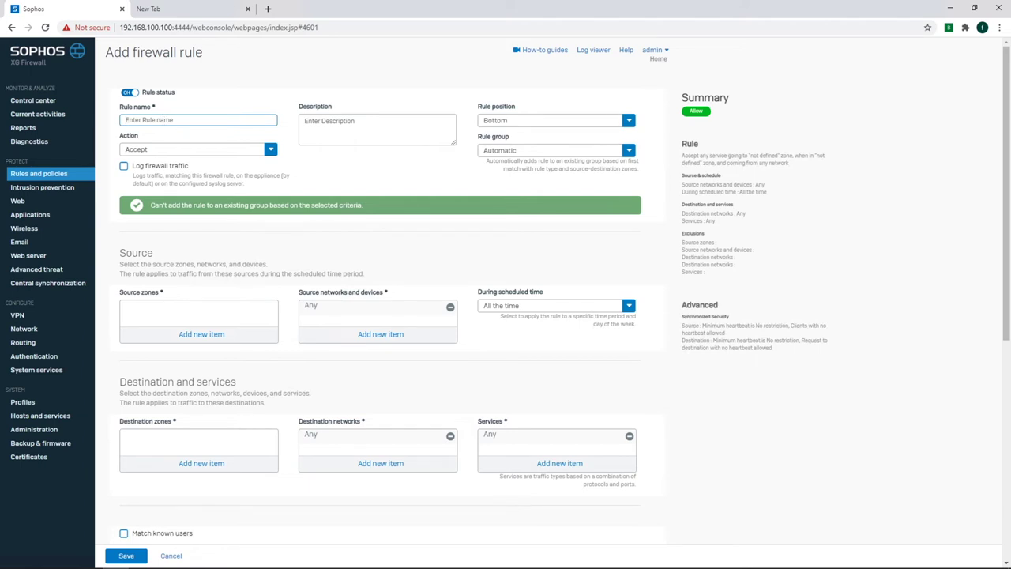
type("Block Incoming from ROW")
key("Tab")
type("Block incoming connection from rest of the world except CA")
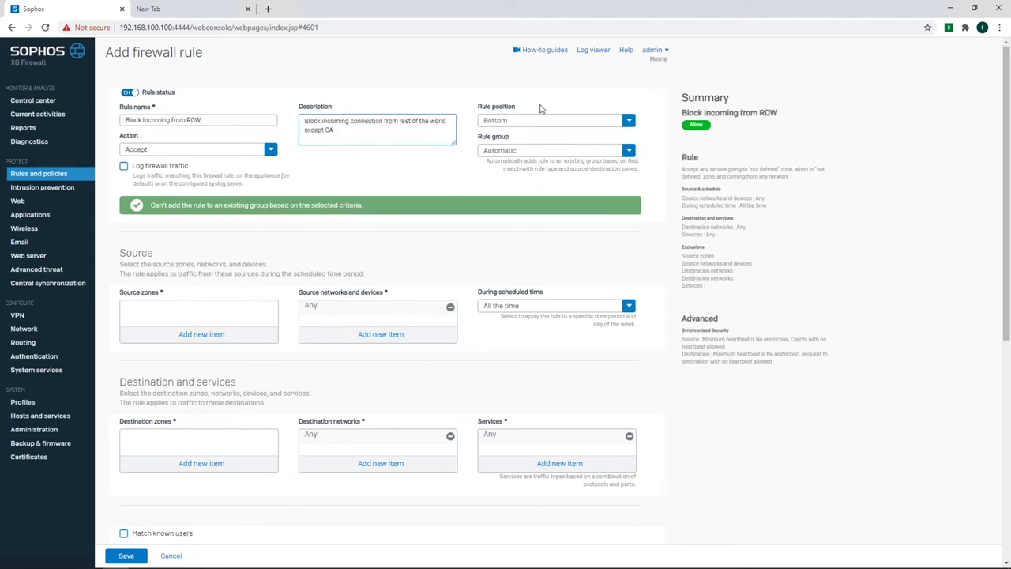
left_click(534, 119)
left_click(497, 138)
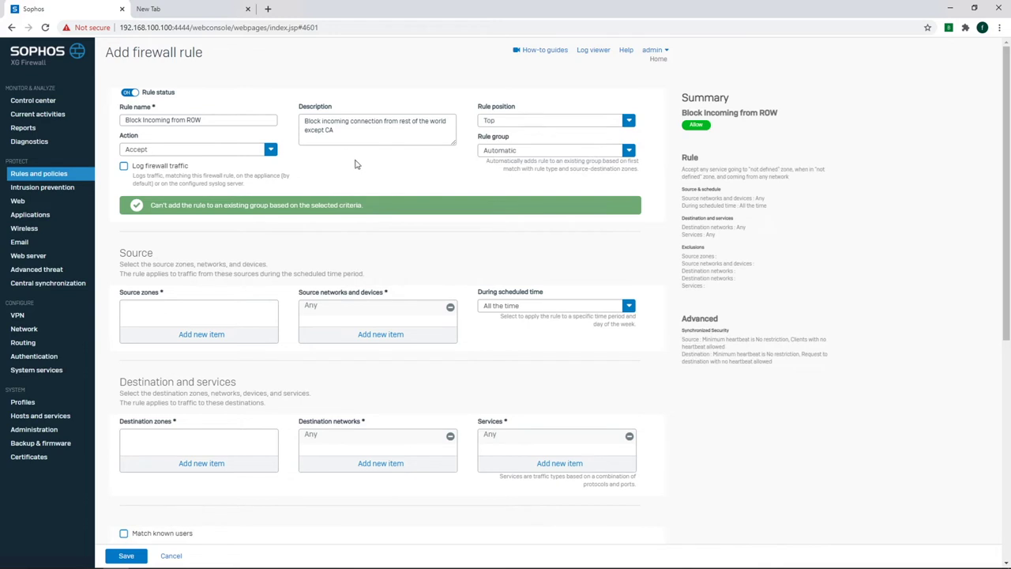
left_click(208, 150)
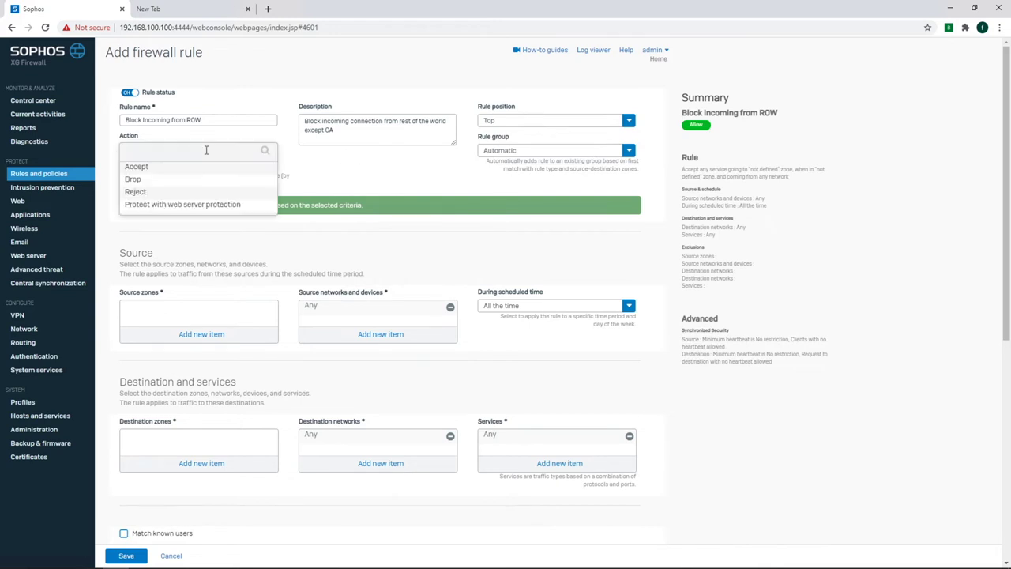
left_click(181, 194)
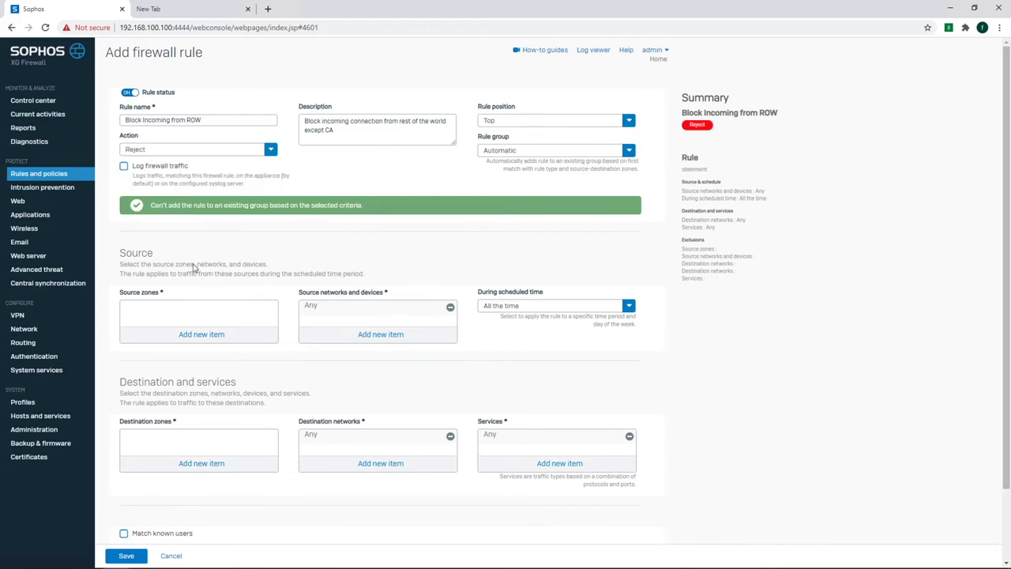
Set the source zone to WAN and the source networks to eight continent country groups.
left_click(196, 334)
left_click(130, 374)
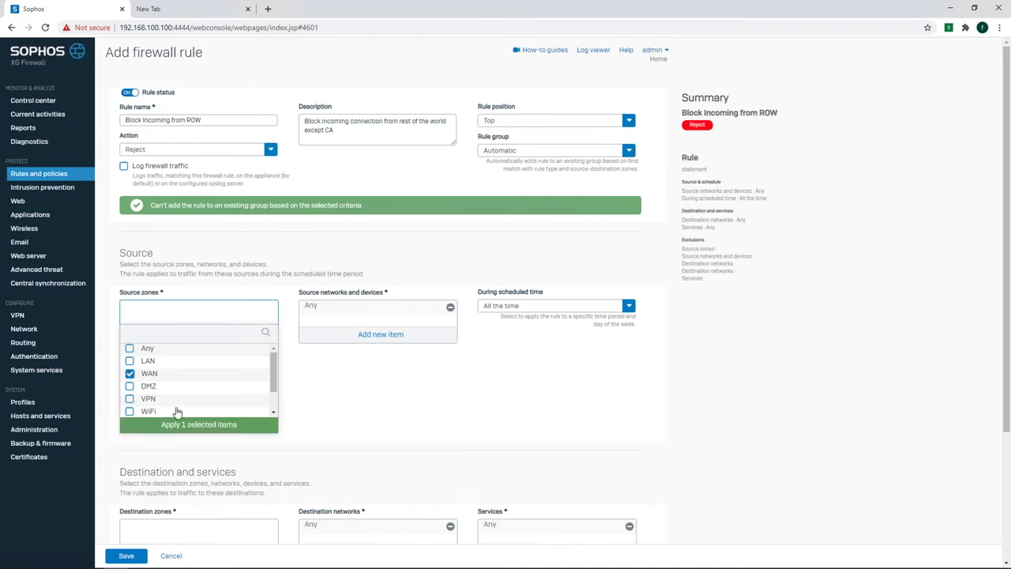
left_click(189, 426)
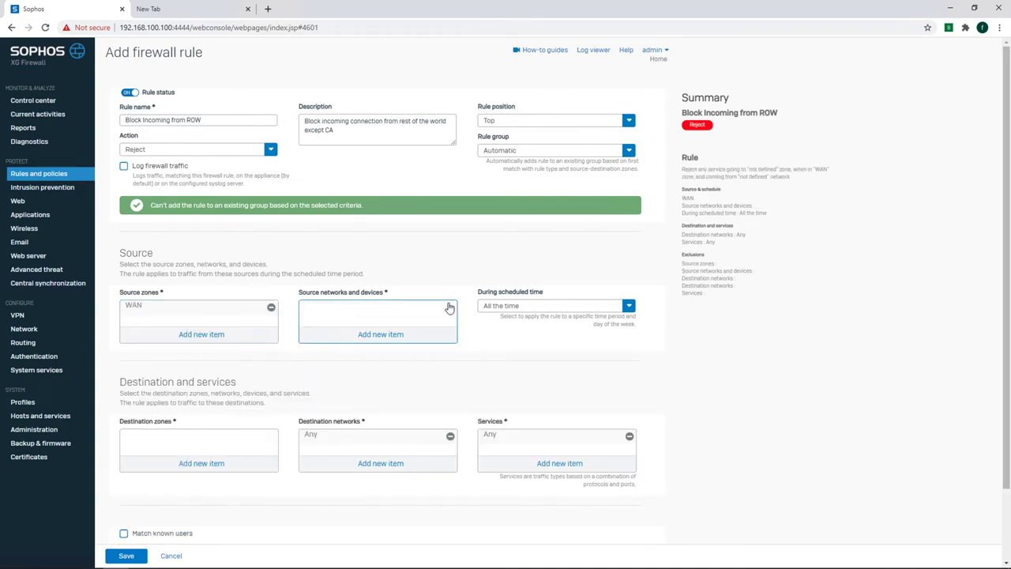
left_click(398, 335)
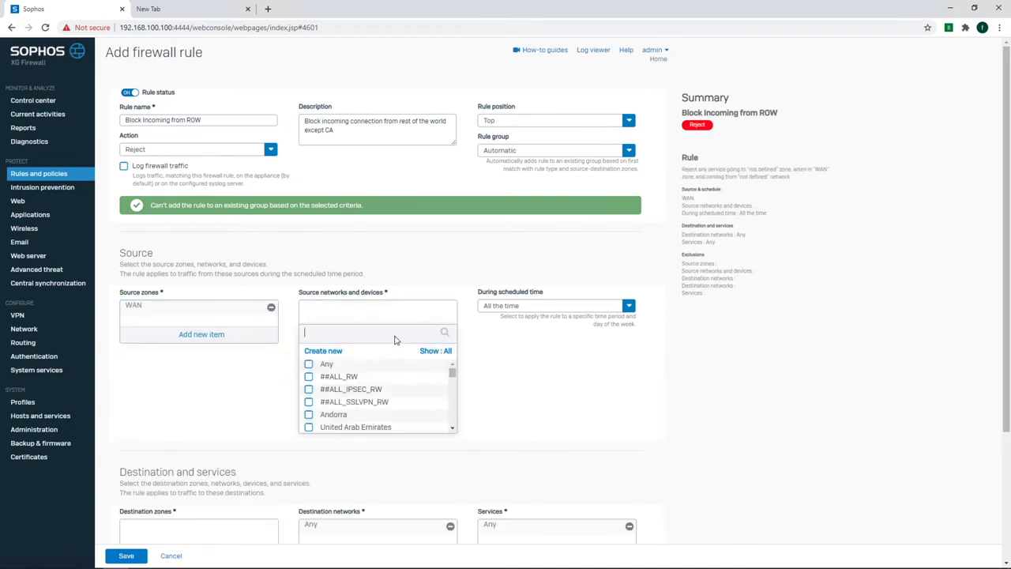
left_click(444, 351)
left_click(427, 451)
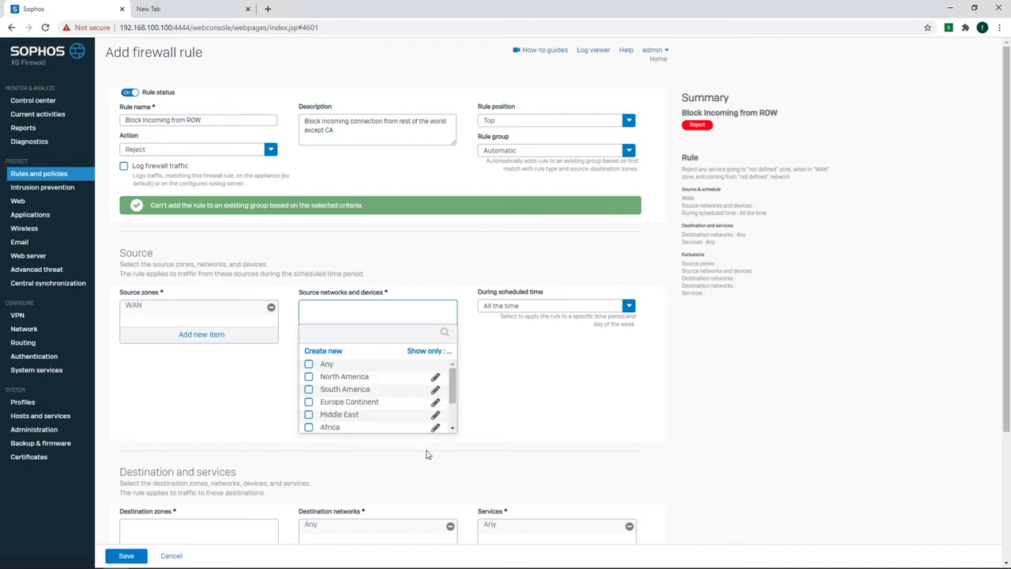
left_click(308, 377)
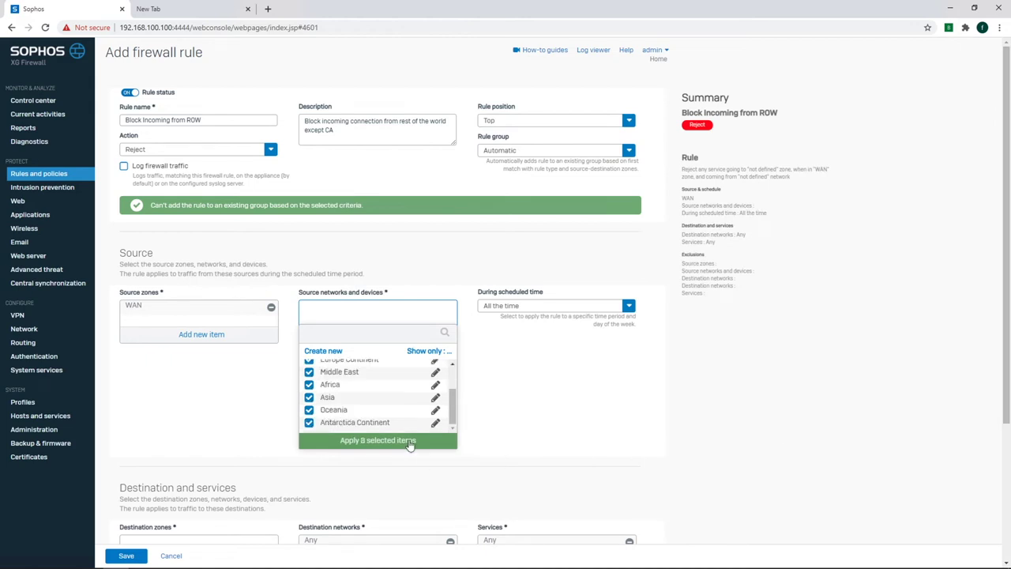
left_click(410, 444)
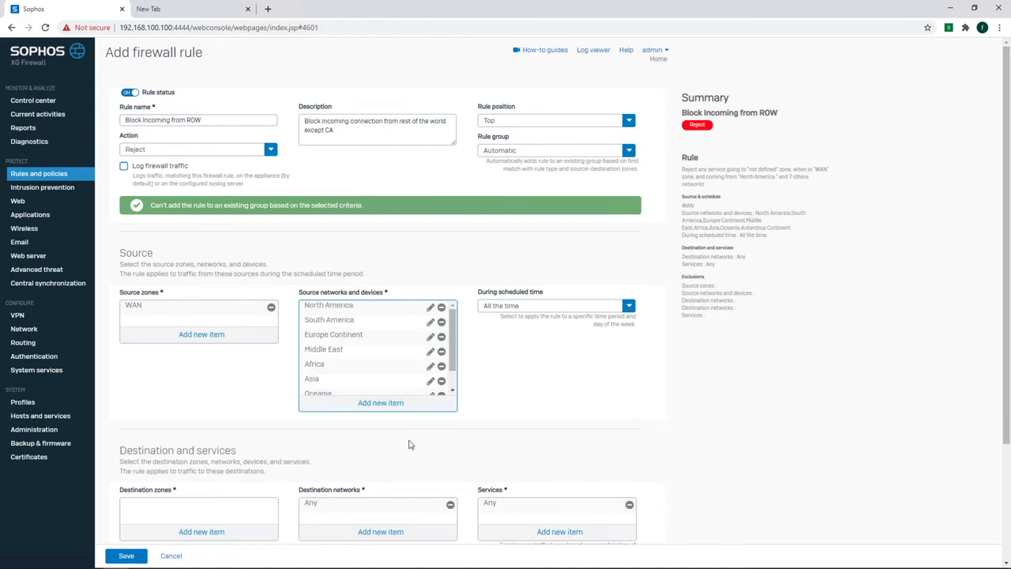
left_click(430, 308)
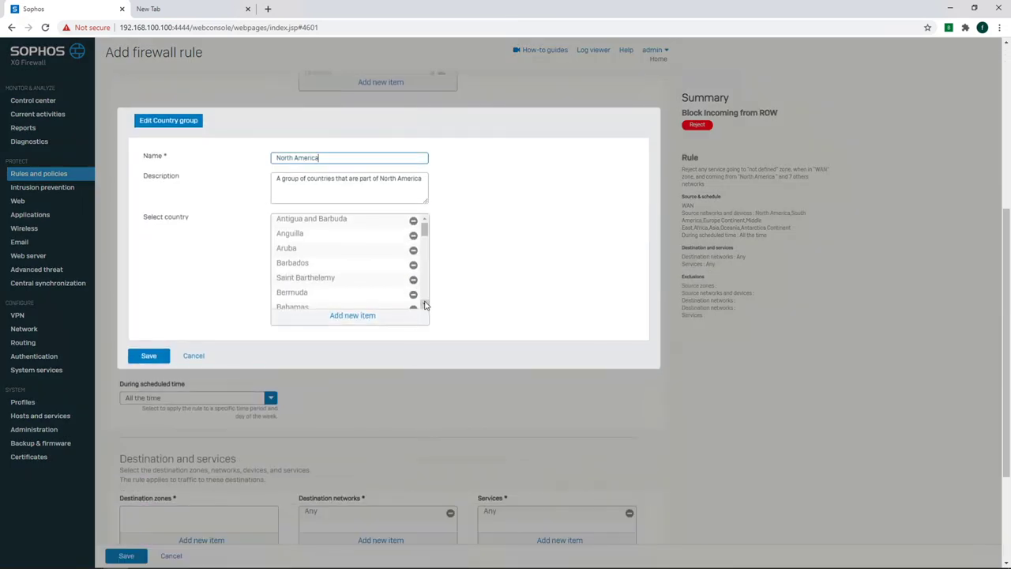
left_click(425, 304)
left_click(425, 305)
left_click(425, 305)
left_click(425, 304)
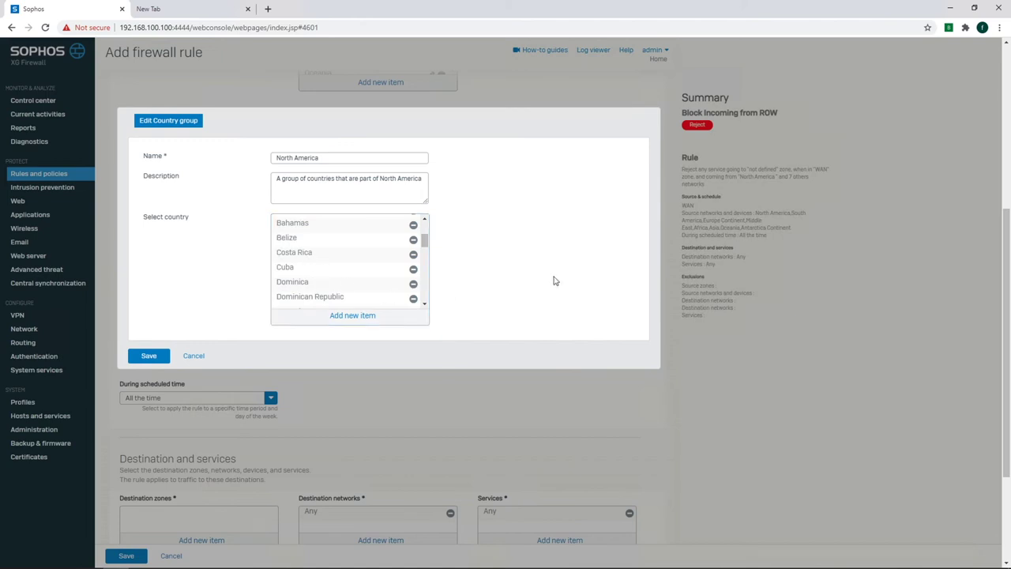
left_click(201, 356)
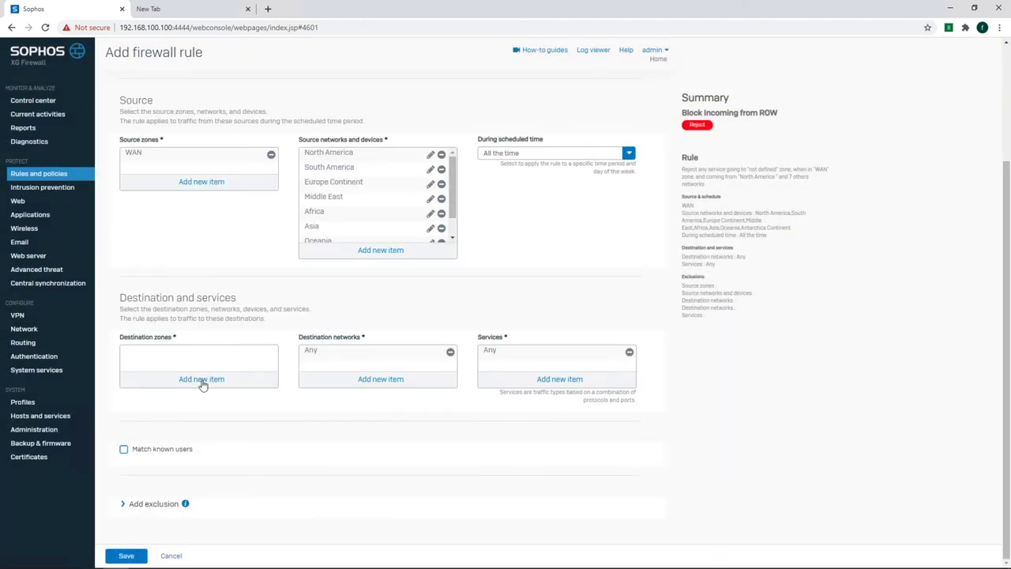
Set the destination zone to Any instead of LAN and save the rule.
left_click(202, 382)
left_click(130, 406)
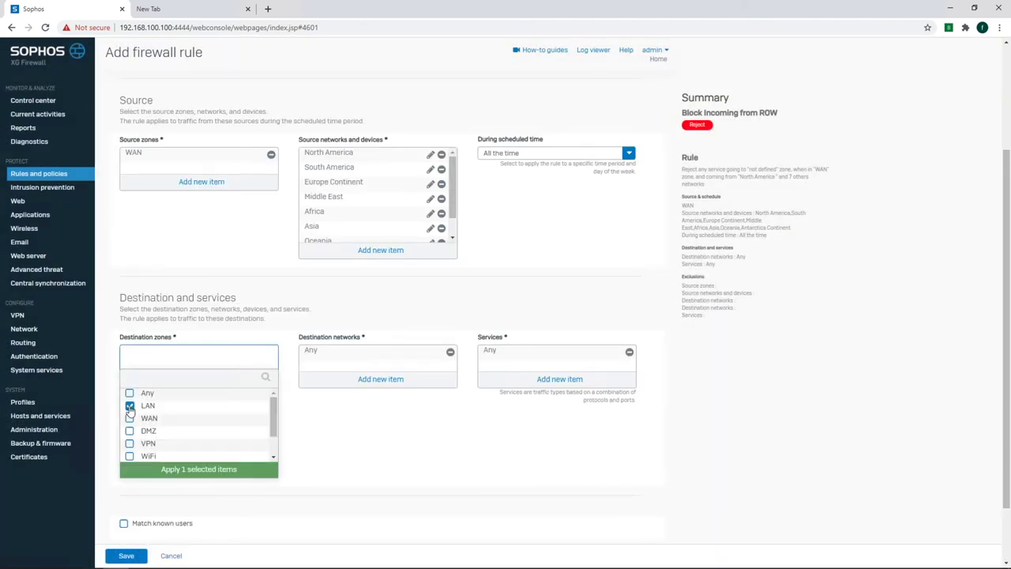
left_click(190, 470)
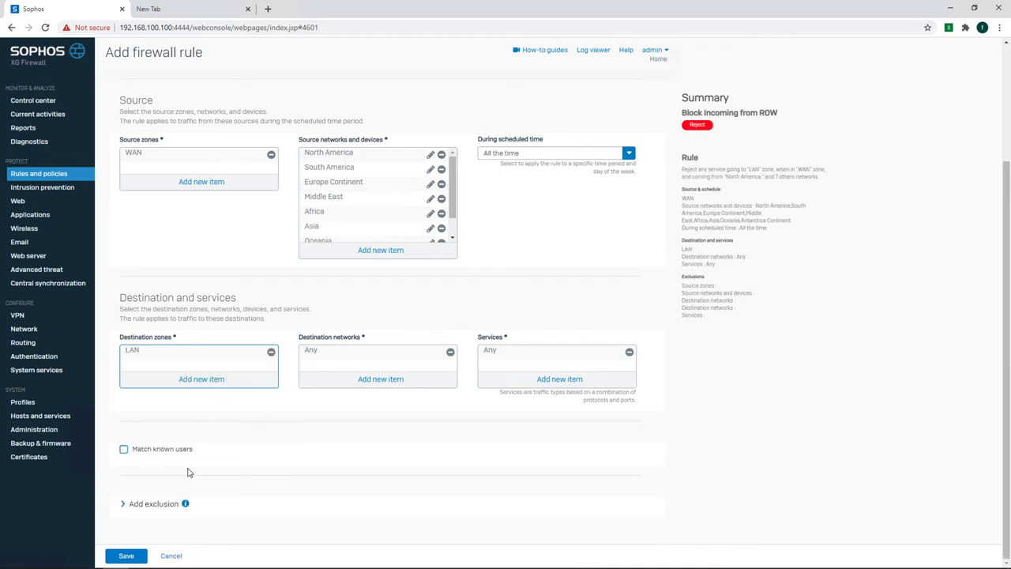
left_click(272, 353)
left_click(210, 379)
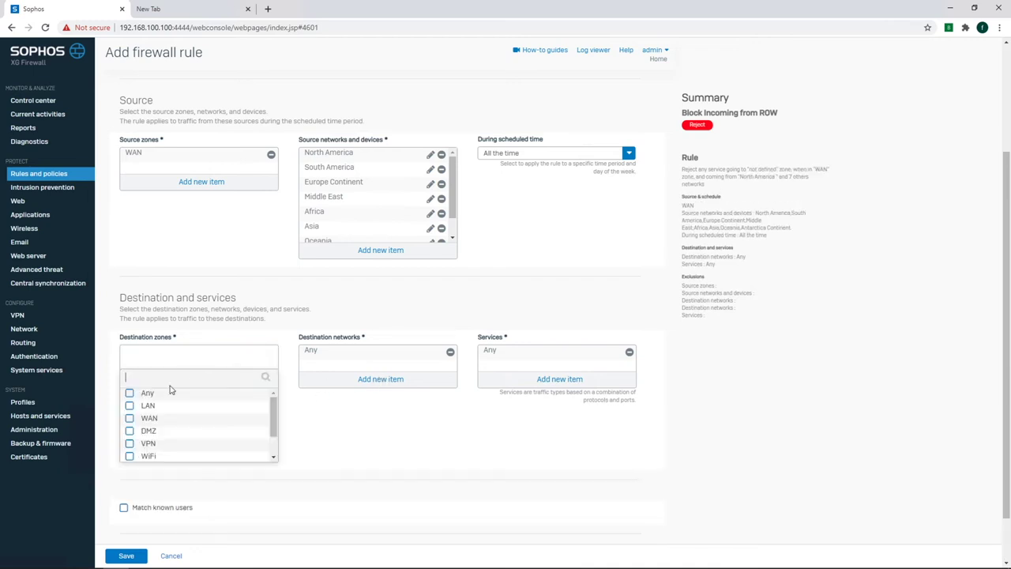
left_click(130, 393)
left_click(207, 469)
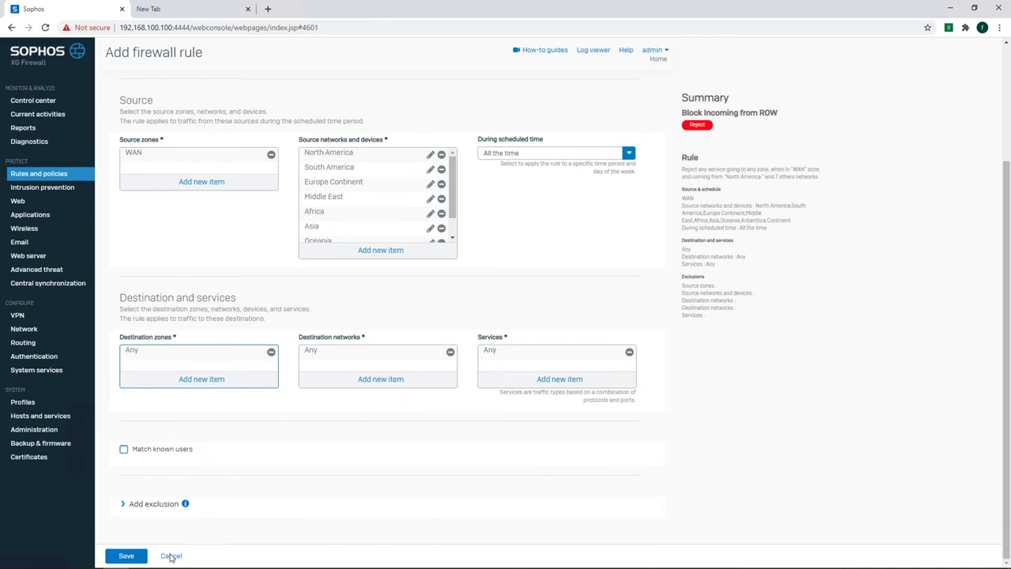
left_click(126, 556)
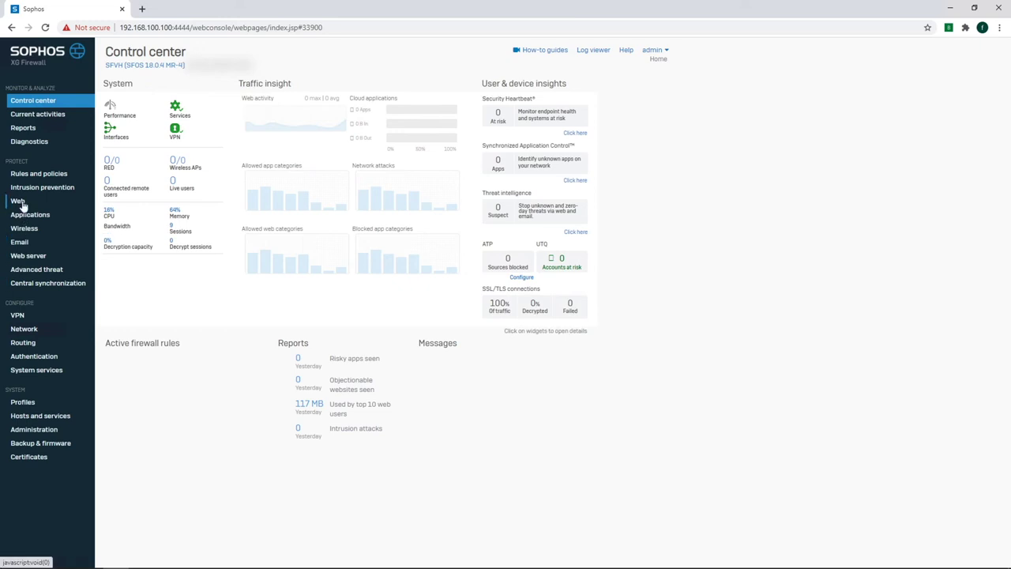
Create the Test web policy with description 'test' and add an Anybody / All web traffic rule.
left_click(19, 202)
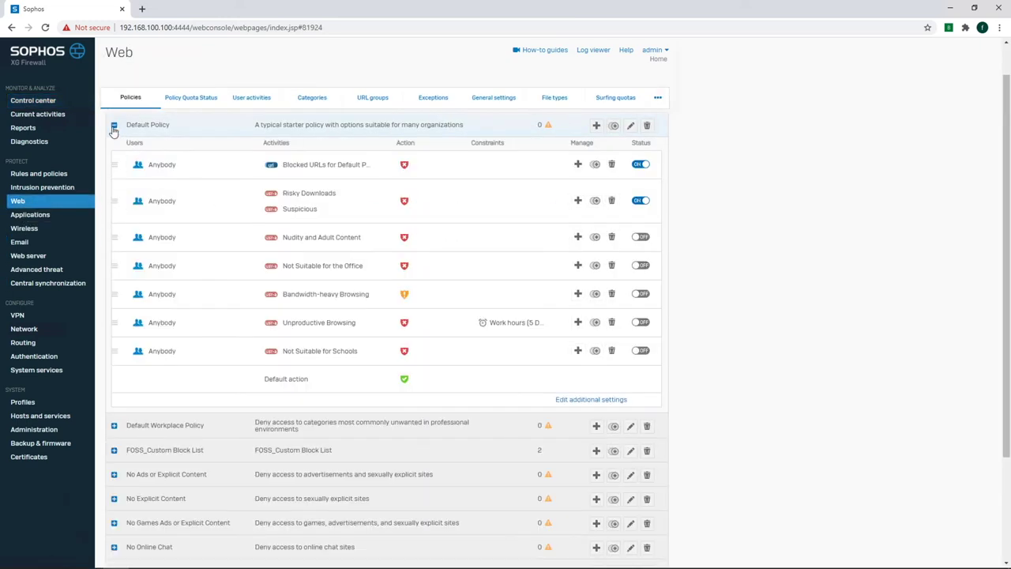
left_click(115, 132)
left_click(637, 129)
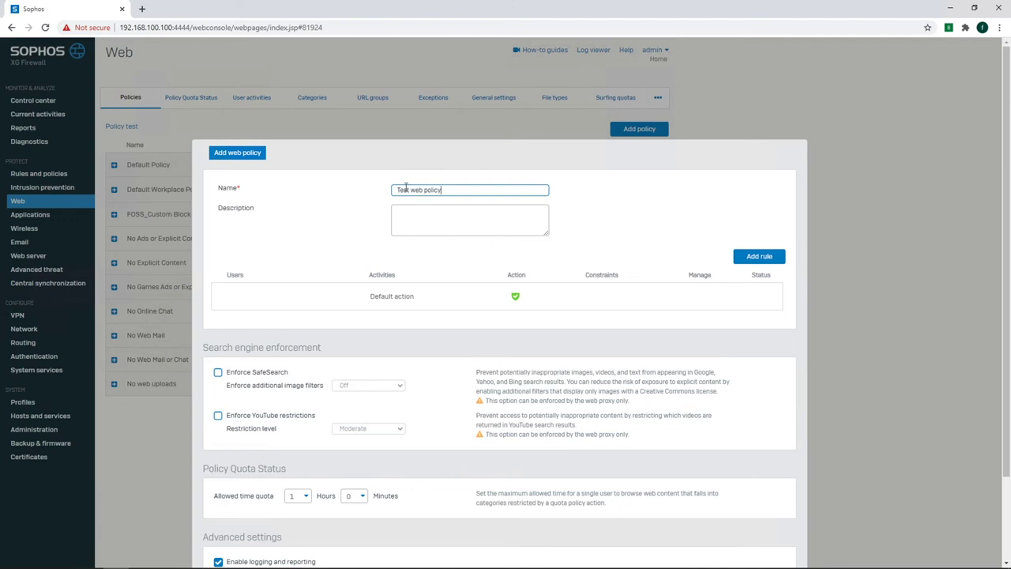
left_click(412, 214)
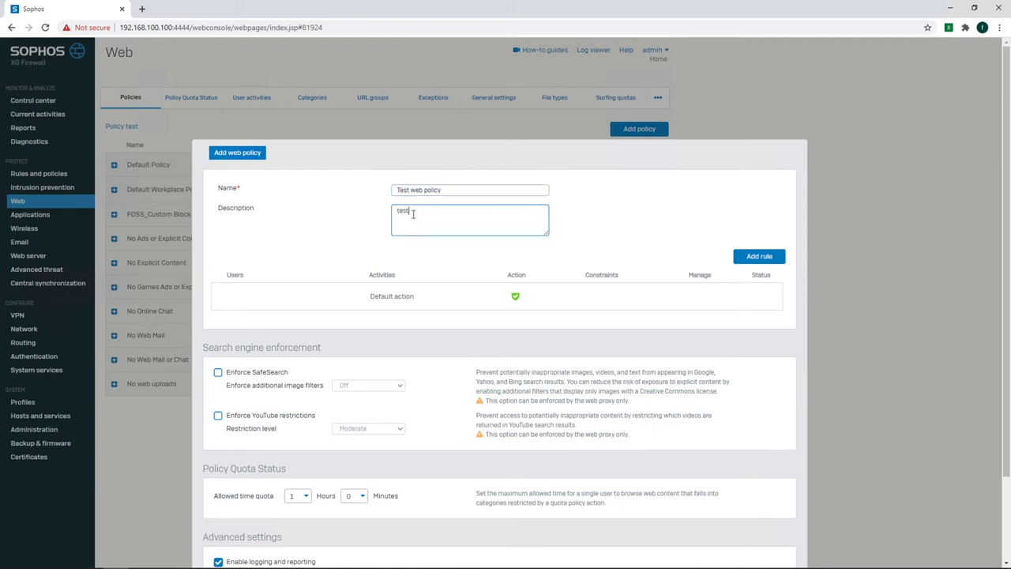
left_click(484, 302)
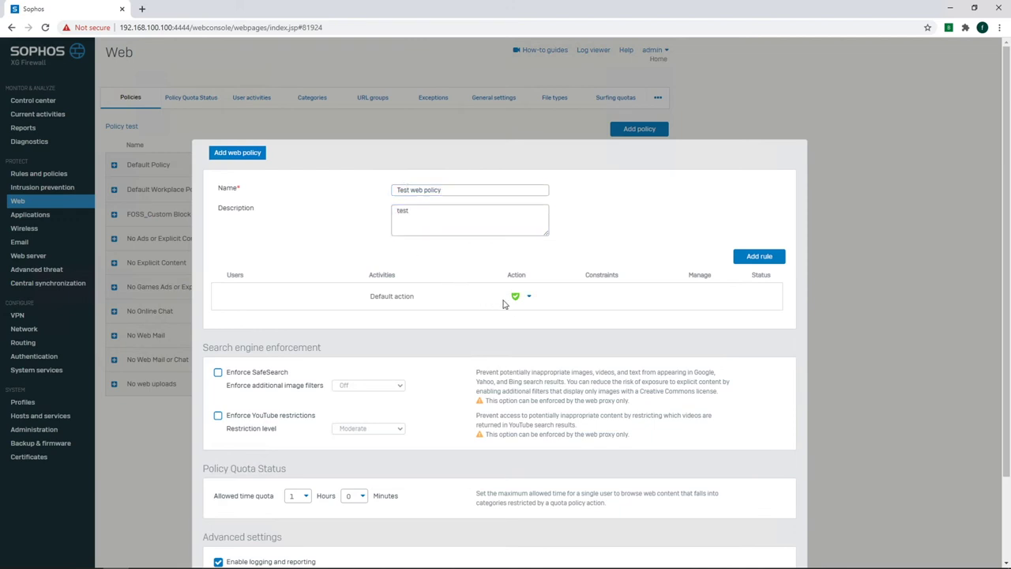
left_click(762, 260)
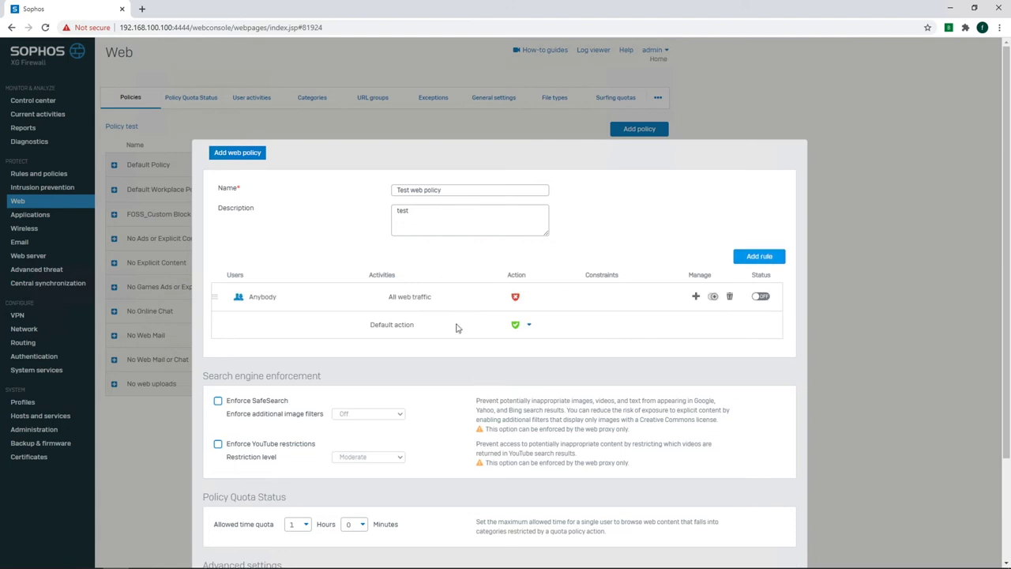
left_click(476, 296)
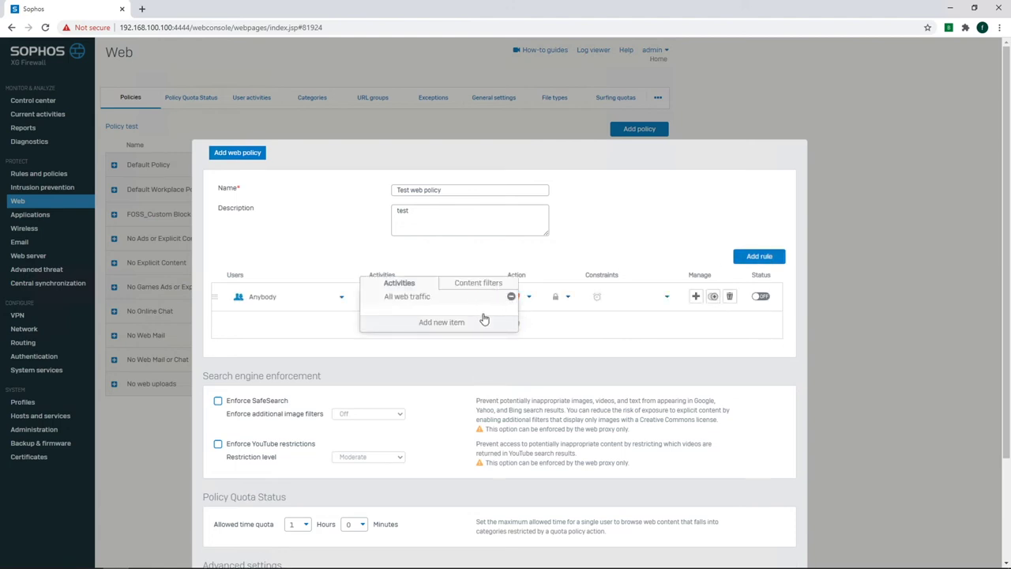
Replace All web traffic in the rule with the Drugs and Controlled Substances and extreme/violent content categories.
left_click(511, 296)
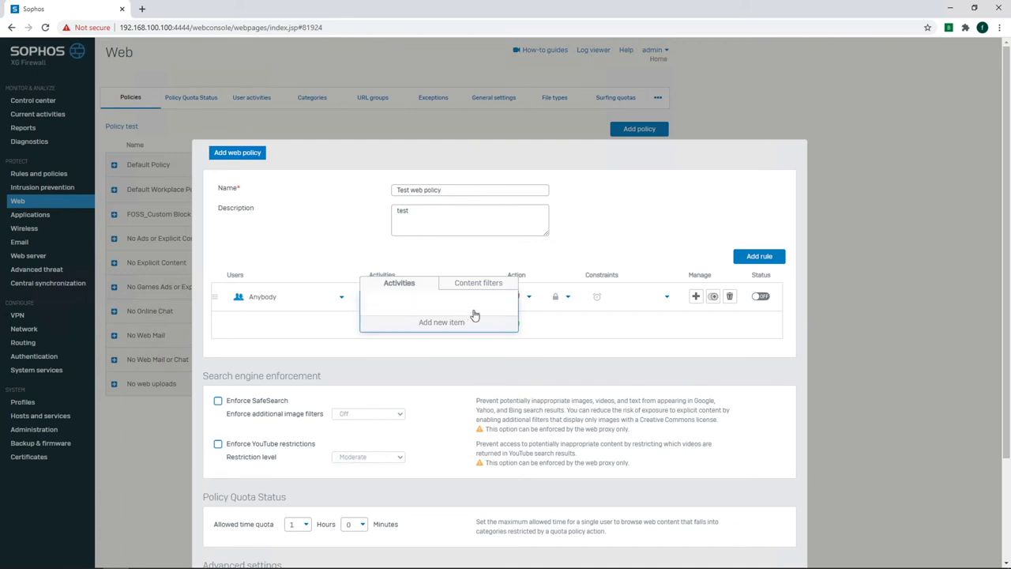
left_click(463, 322)
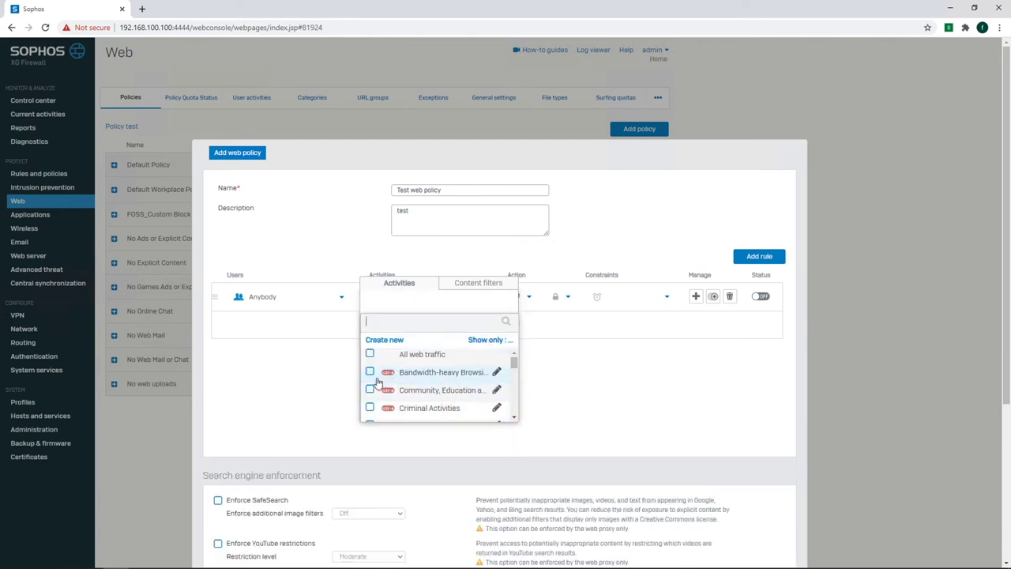
left_click(513, 419)
left_click(513, 419)
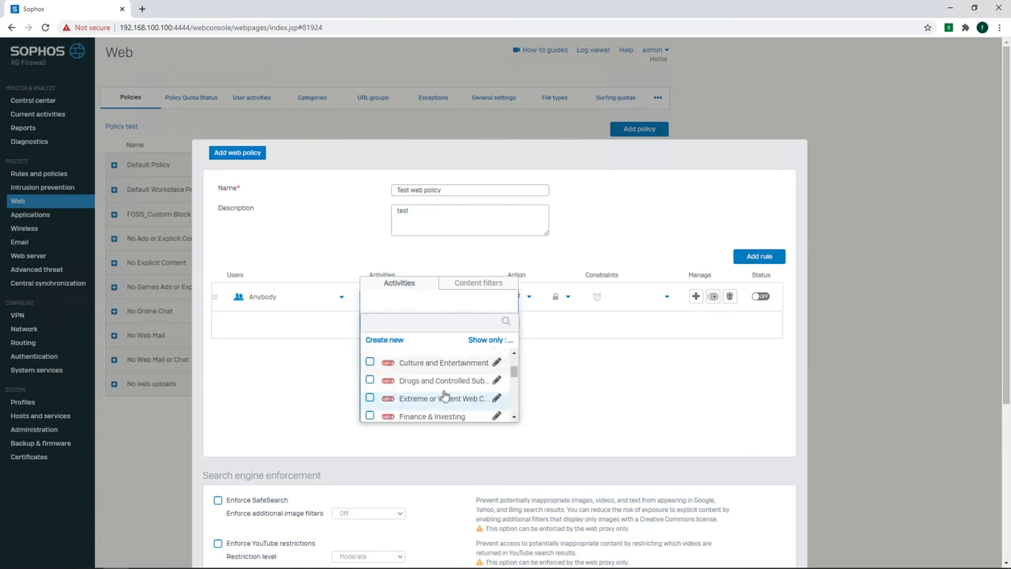
left_click(370, 382)
left_click(370, 398)
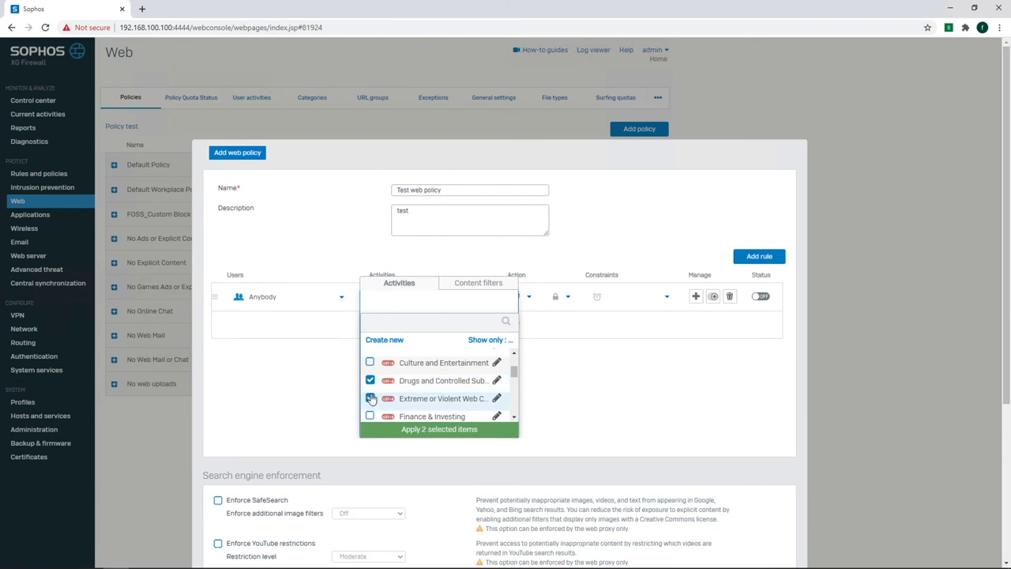
Add the Criminal Activities category to the rule's selected activities.
left_click(515, 356)
left_click(369, 365)
left_click(514, 420)
left_click(514, 420)
left_click(514, 419)
left_click(514, 419)
left_click(514, 419)
left_click(514, 419)
left_click(514, 420)
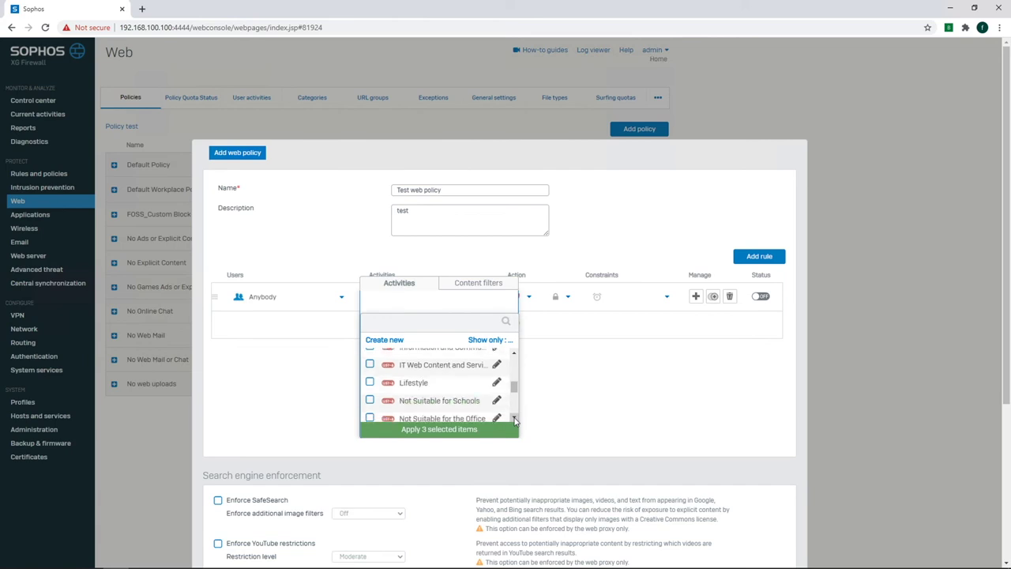
left_click(514, 420)
left_click(515, 419)
left_click(515, 419)
left_click(514, 419)
Add Nudity and Adult Content, Risky Downloads and Suspicious, apply all six, and enable the rule.
left_click(369, 353)
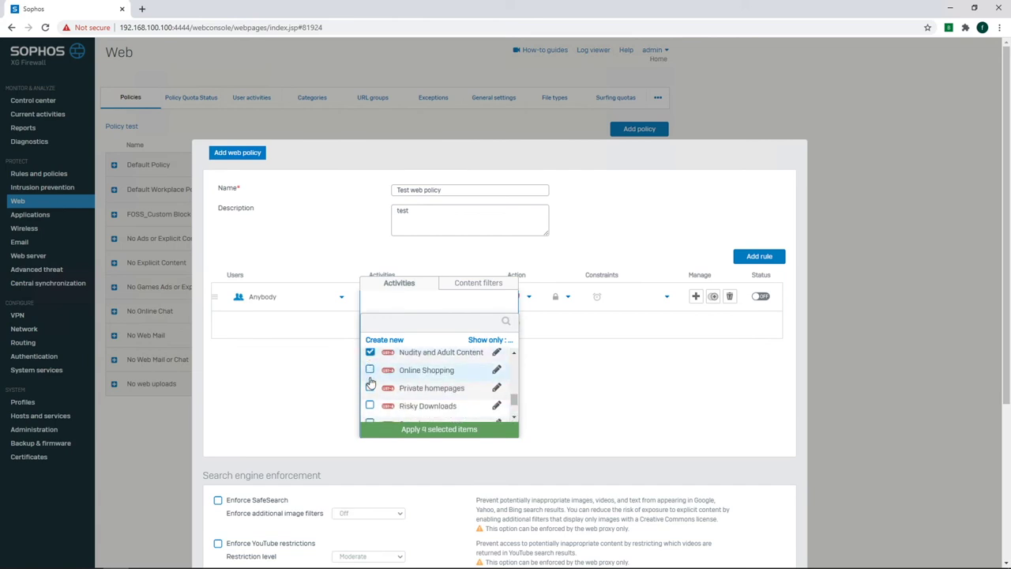
left_click(369, 405)
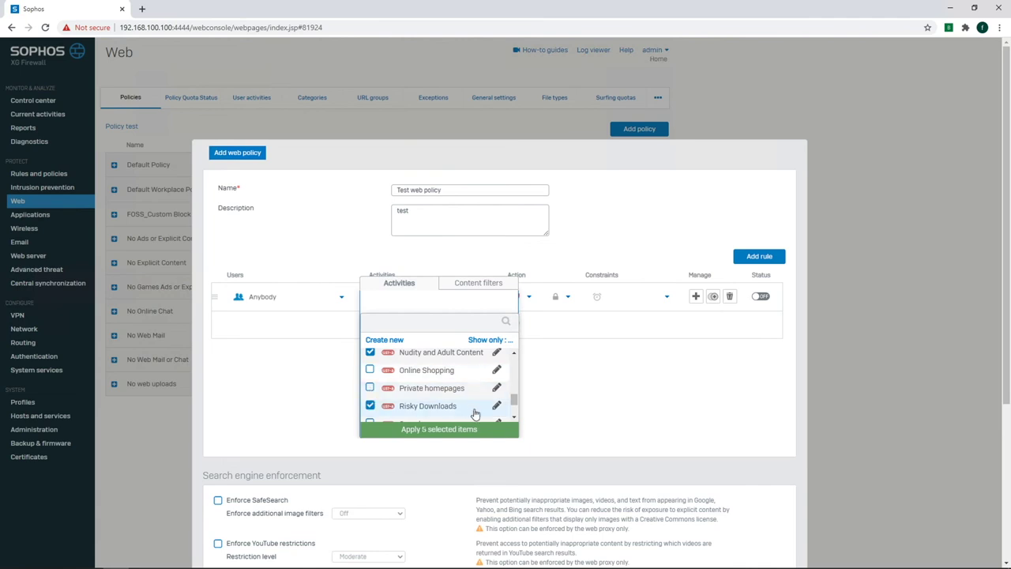
left_click(514, 420)
left_click(514, 419)
left_click(369, 399)
left_click(514, 417)
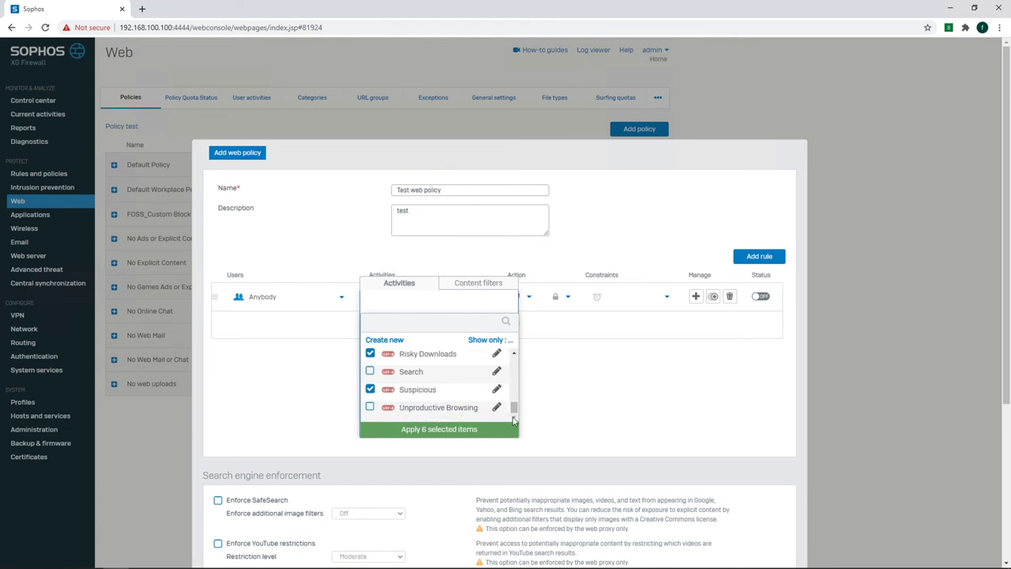
left_click(458, 429)
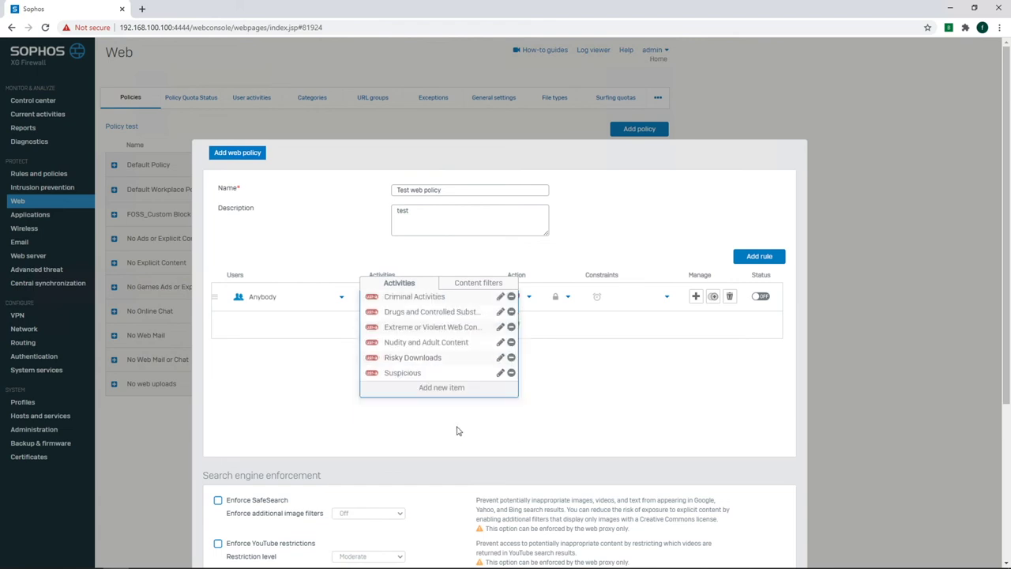
left_click(580, 384)
left_click(760, 338)
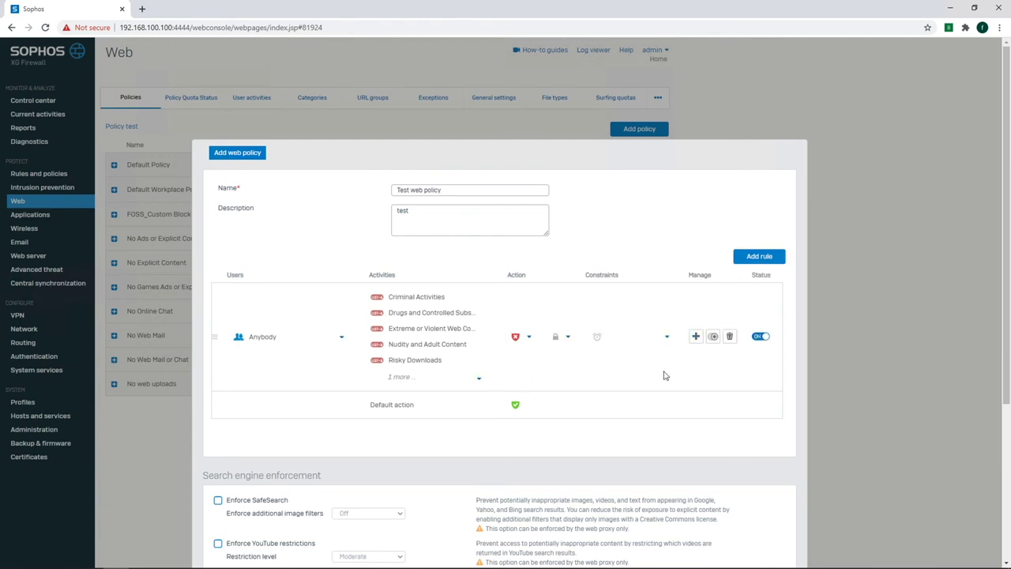
Turn on Enforce SafeSearch, save Test web policy, and proceed to the firewall rules list.
scroll(664, 375, "down", 1)
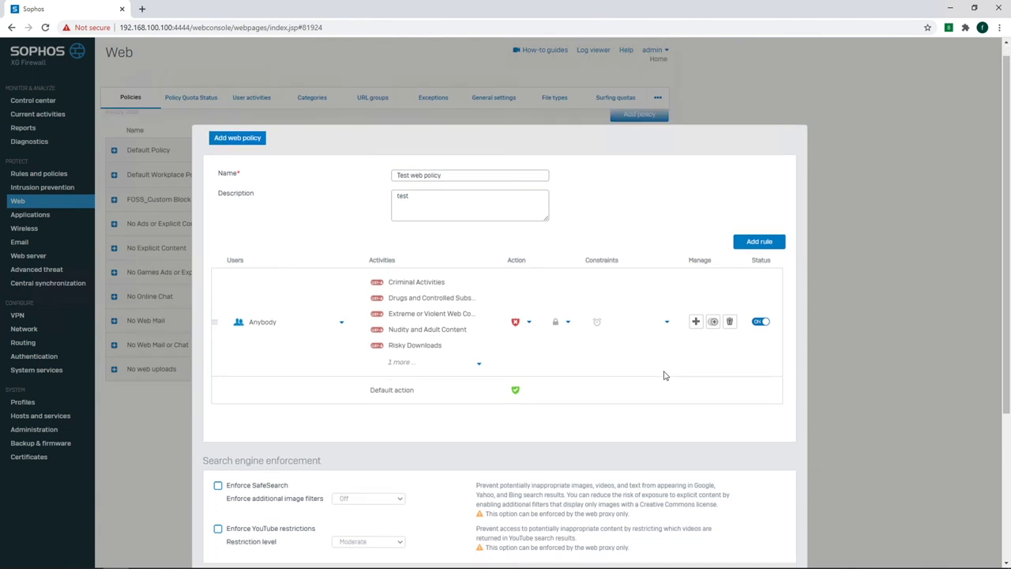
scroll(664, 375, "down", 3)
left_click(218, 271)
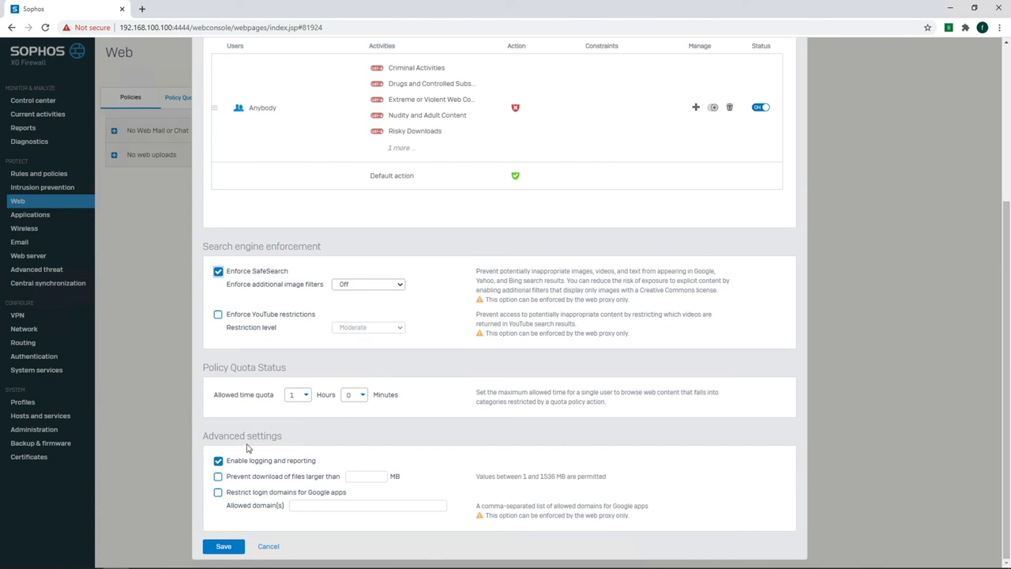
left_click(224, 547)
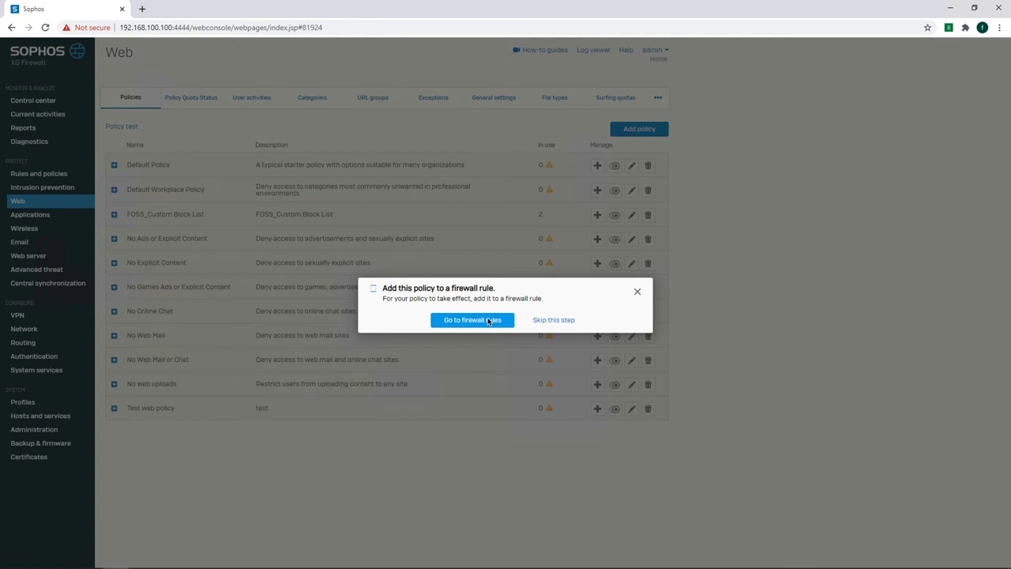
left_click(488, 319)
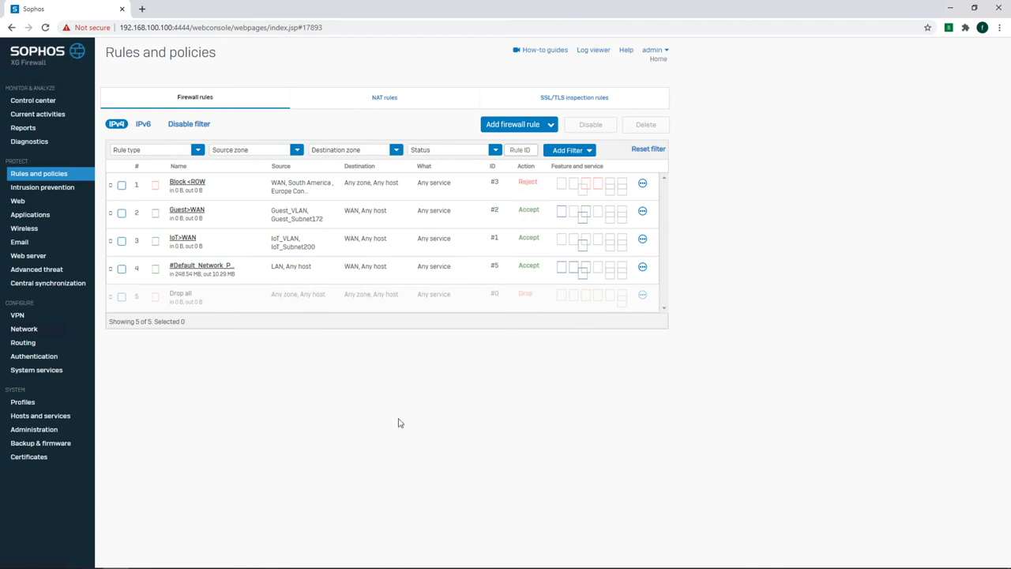
Open the Guest>WAN firewall rule for editing from the rules list.
left_click(55, 187)
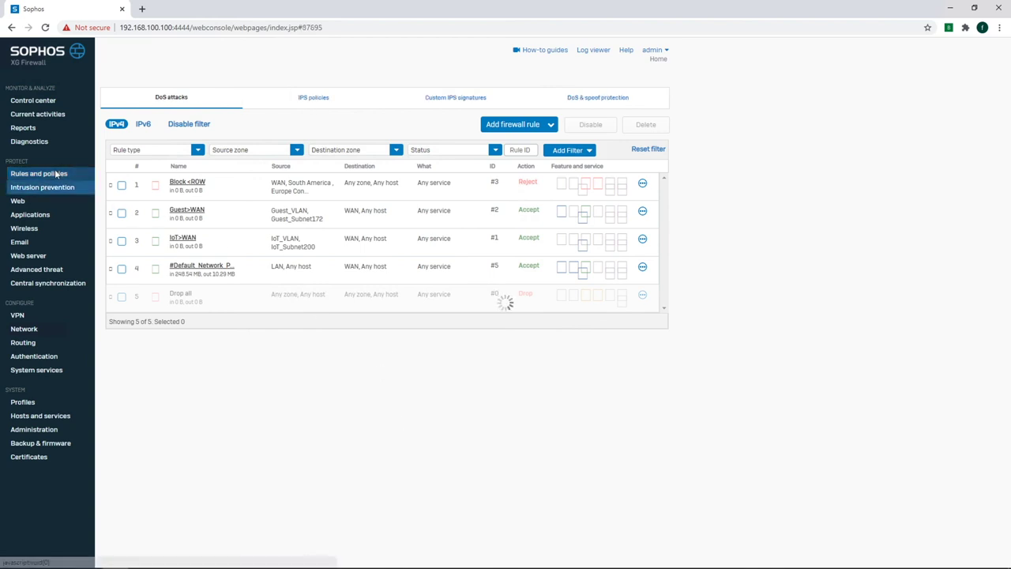
left_click(56, 173)
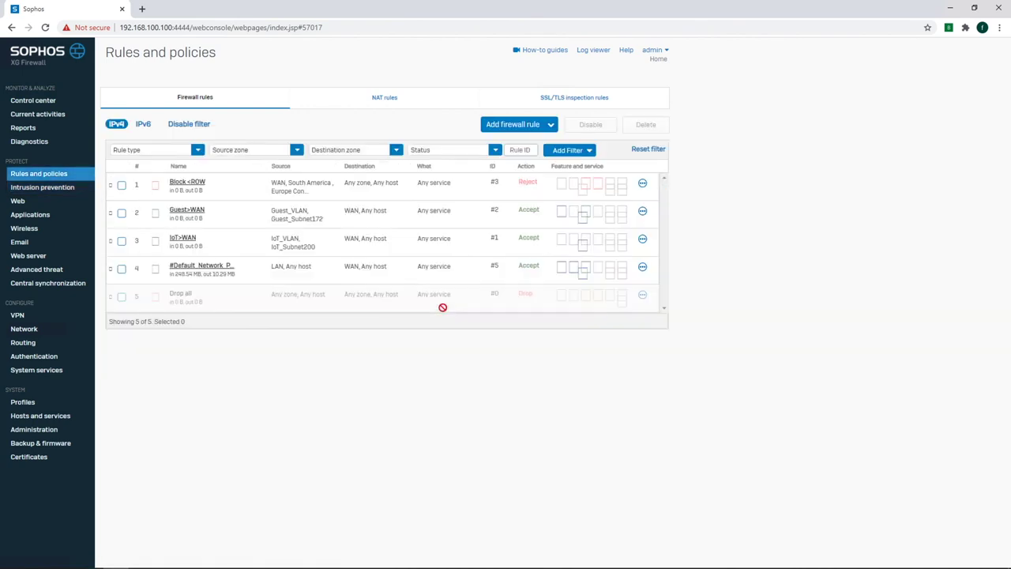
left_click(642, 212)
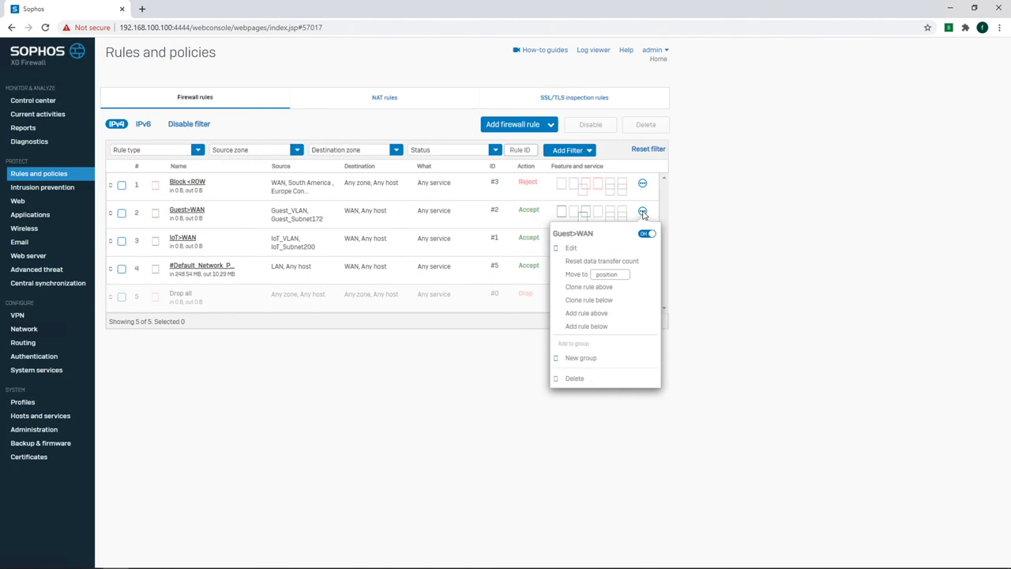
left_click(573, 248)
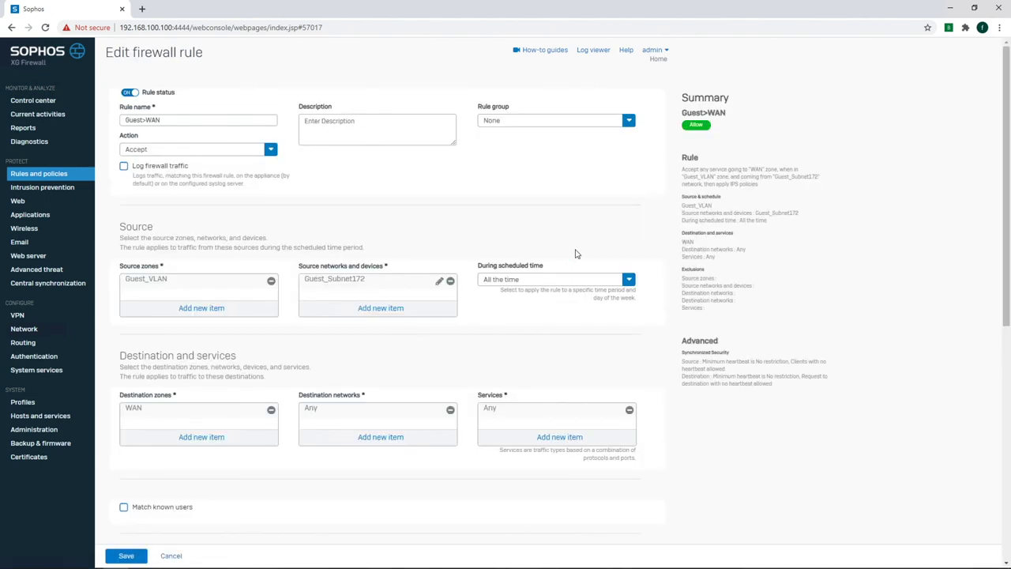
Set the rule's web policy to Test web policy and save the Guest>WAN rule.
scroll(275, 393, "down", 5)
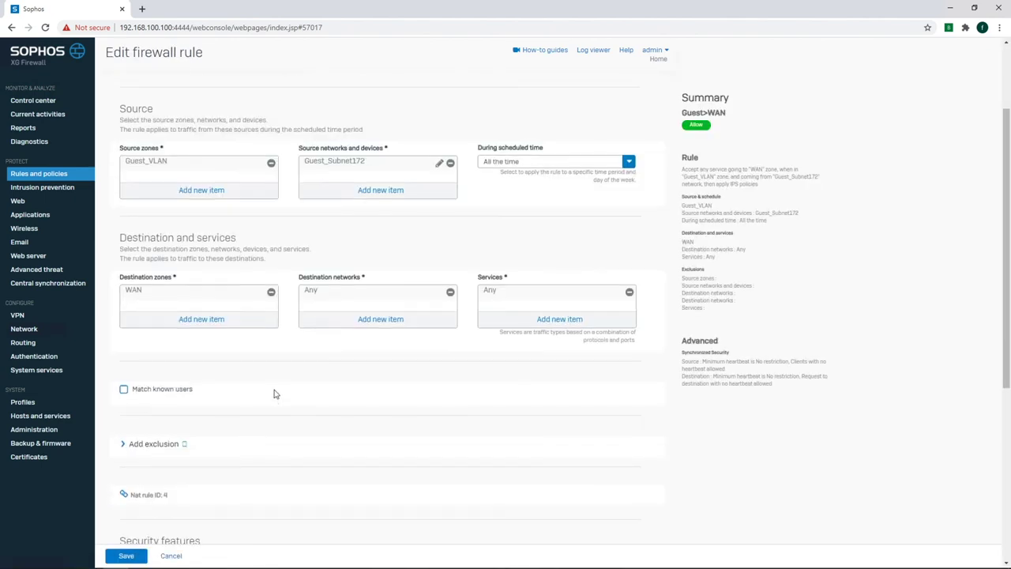
left_click(219, 374)
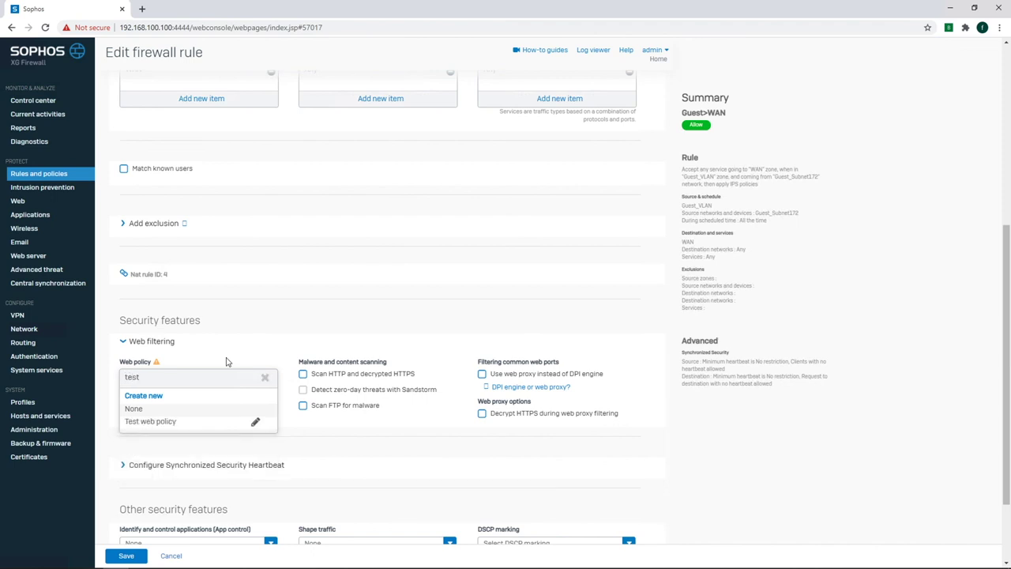
left_click(169, 425)
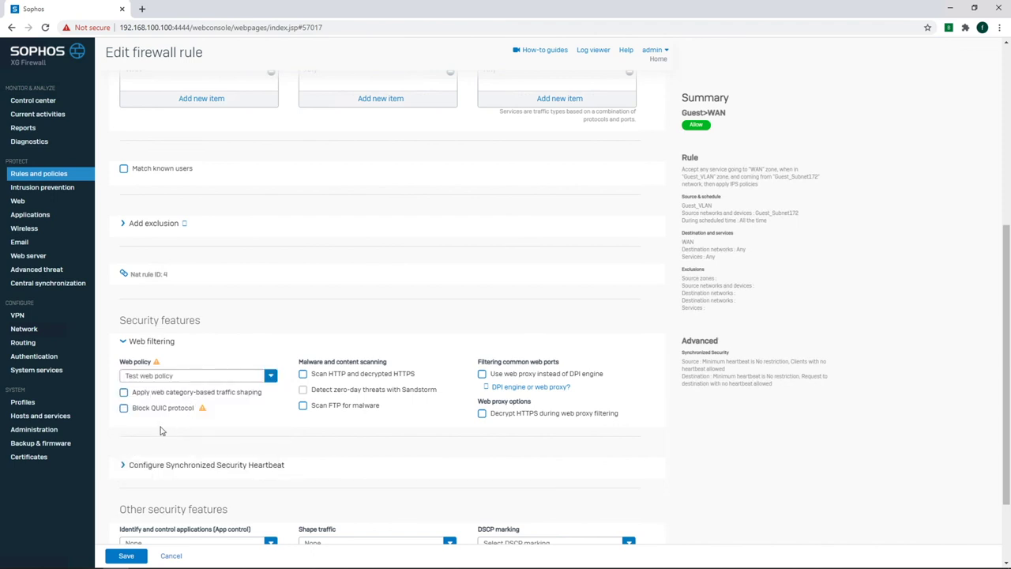
left_click(127, 556)
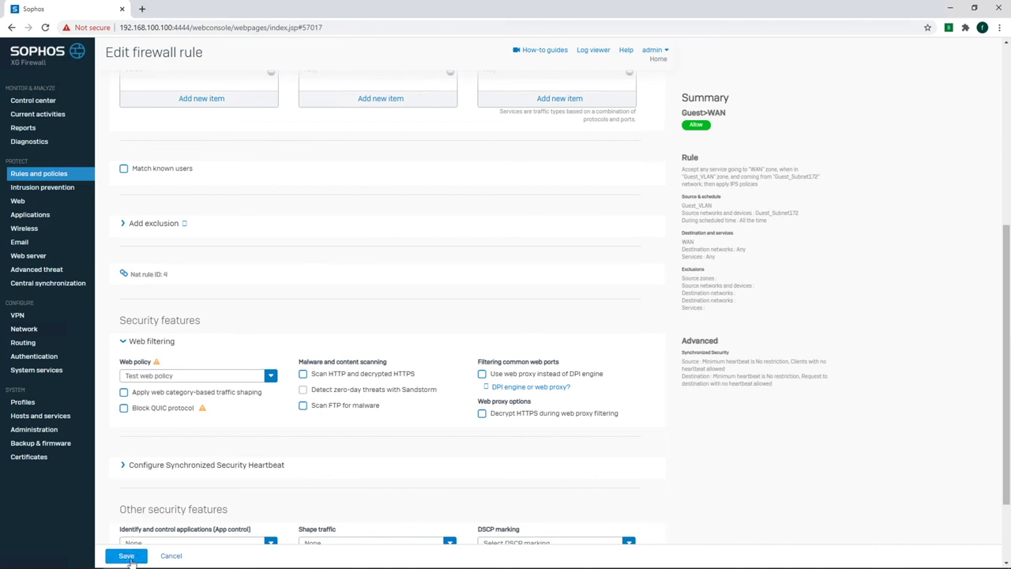
left_click(132, 557)
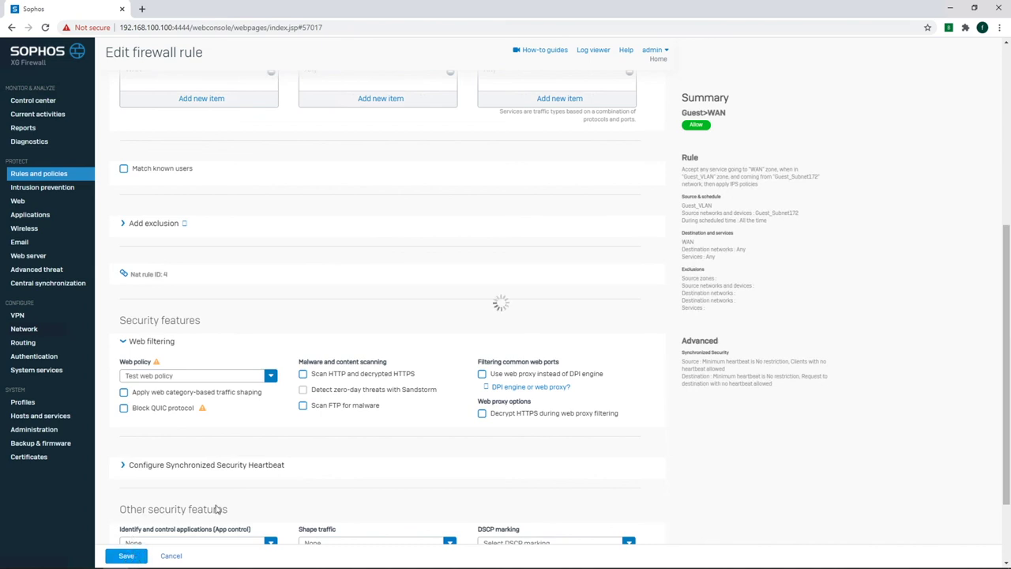